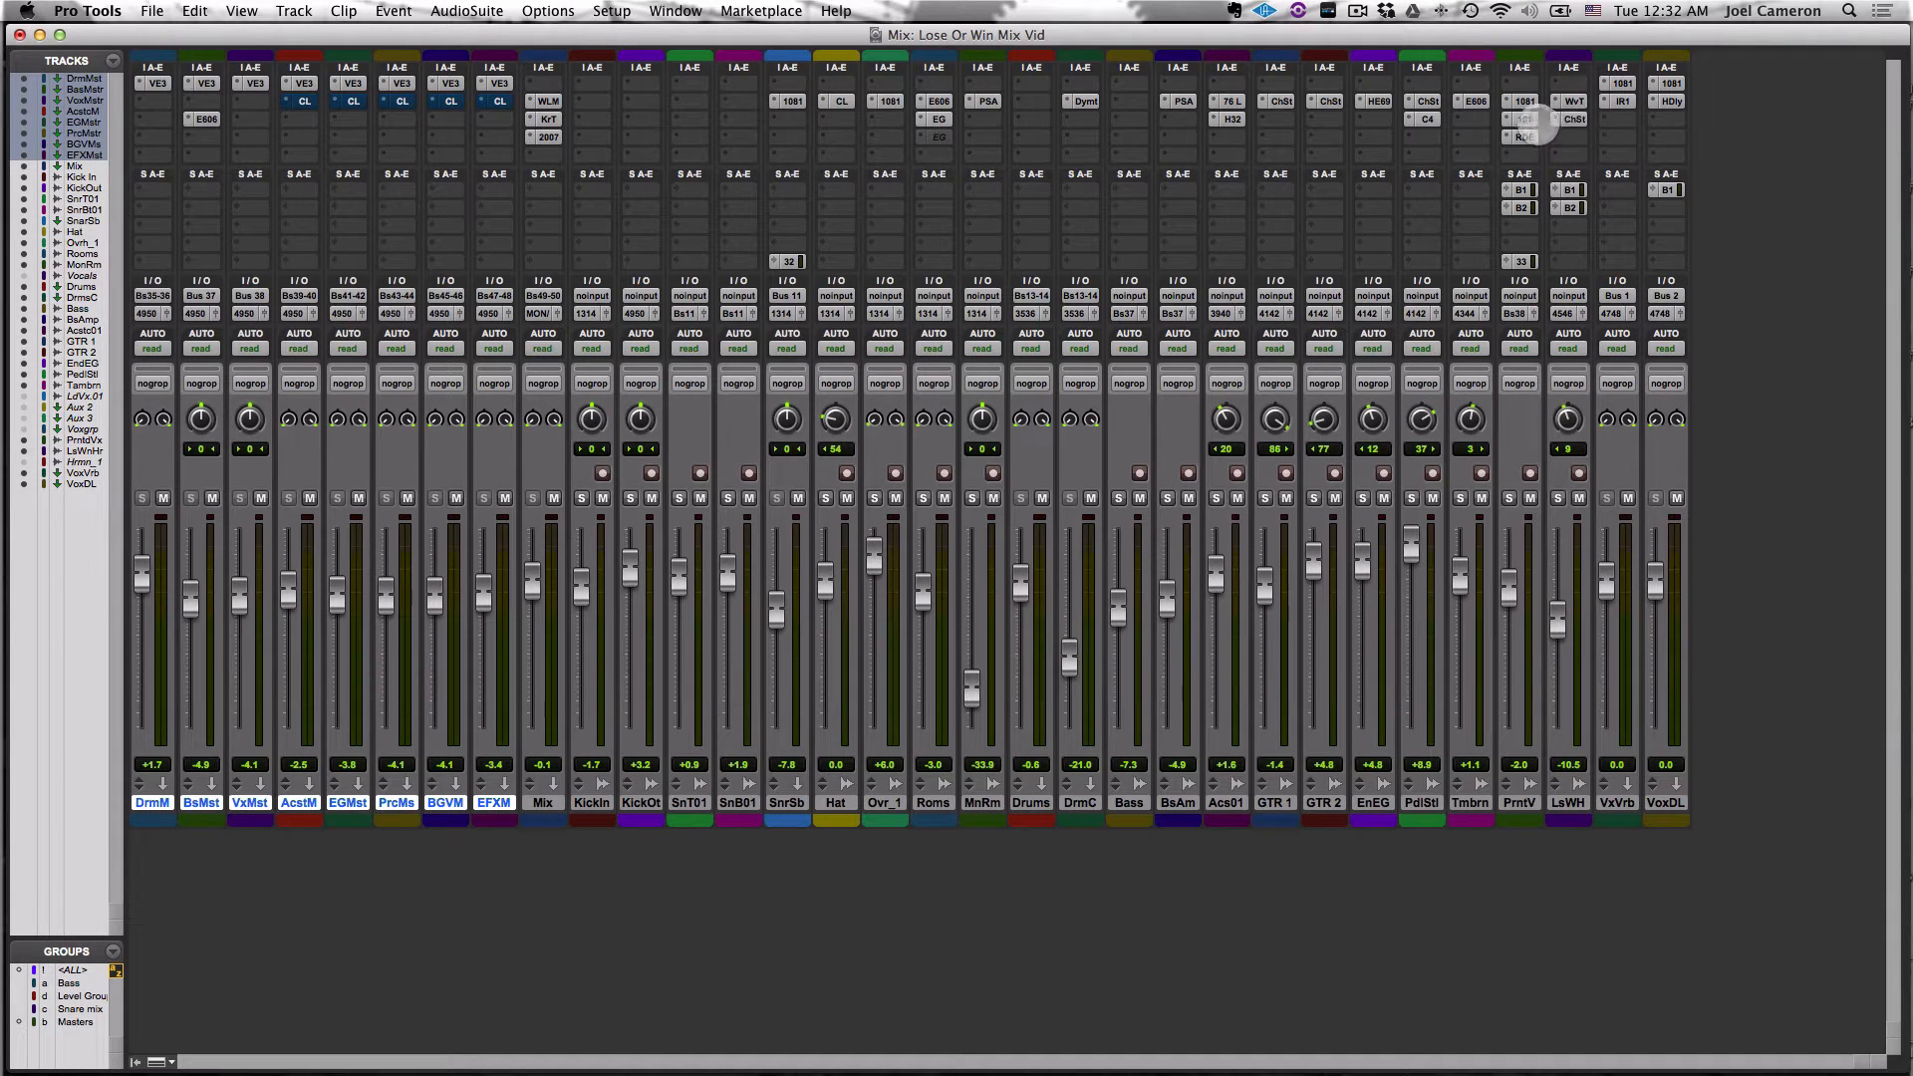
Step: Inspect the CompressorBank CB101 compressor on the Printed Vox track and close its window
{"action": "left_click", "coordinate": [1524, 120]}
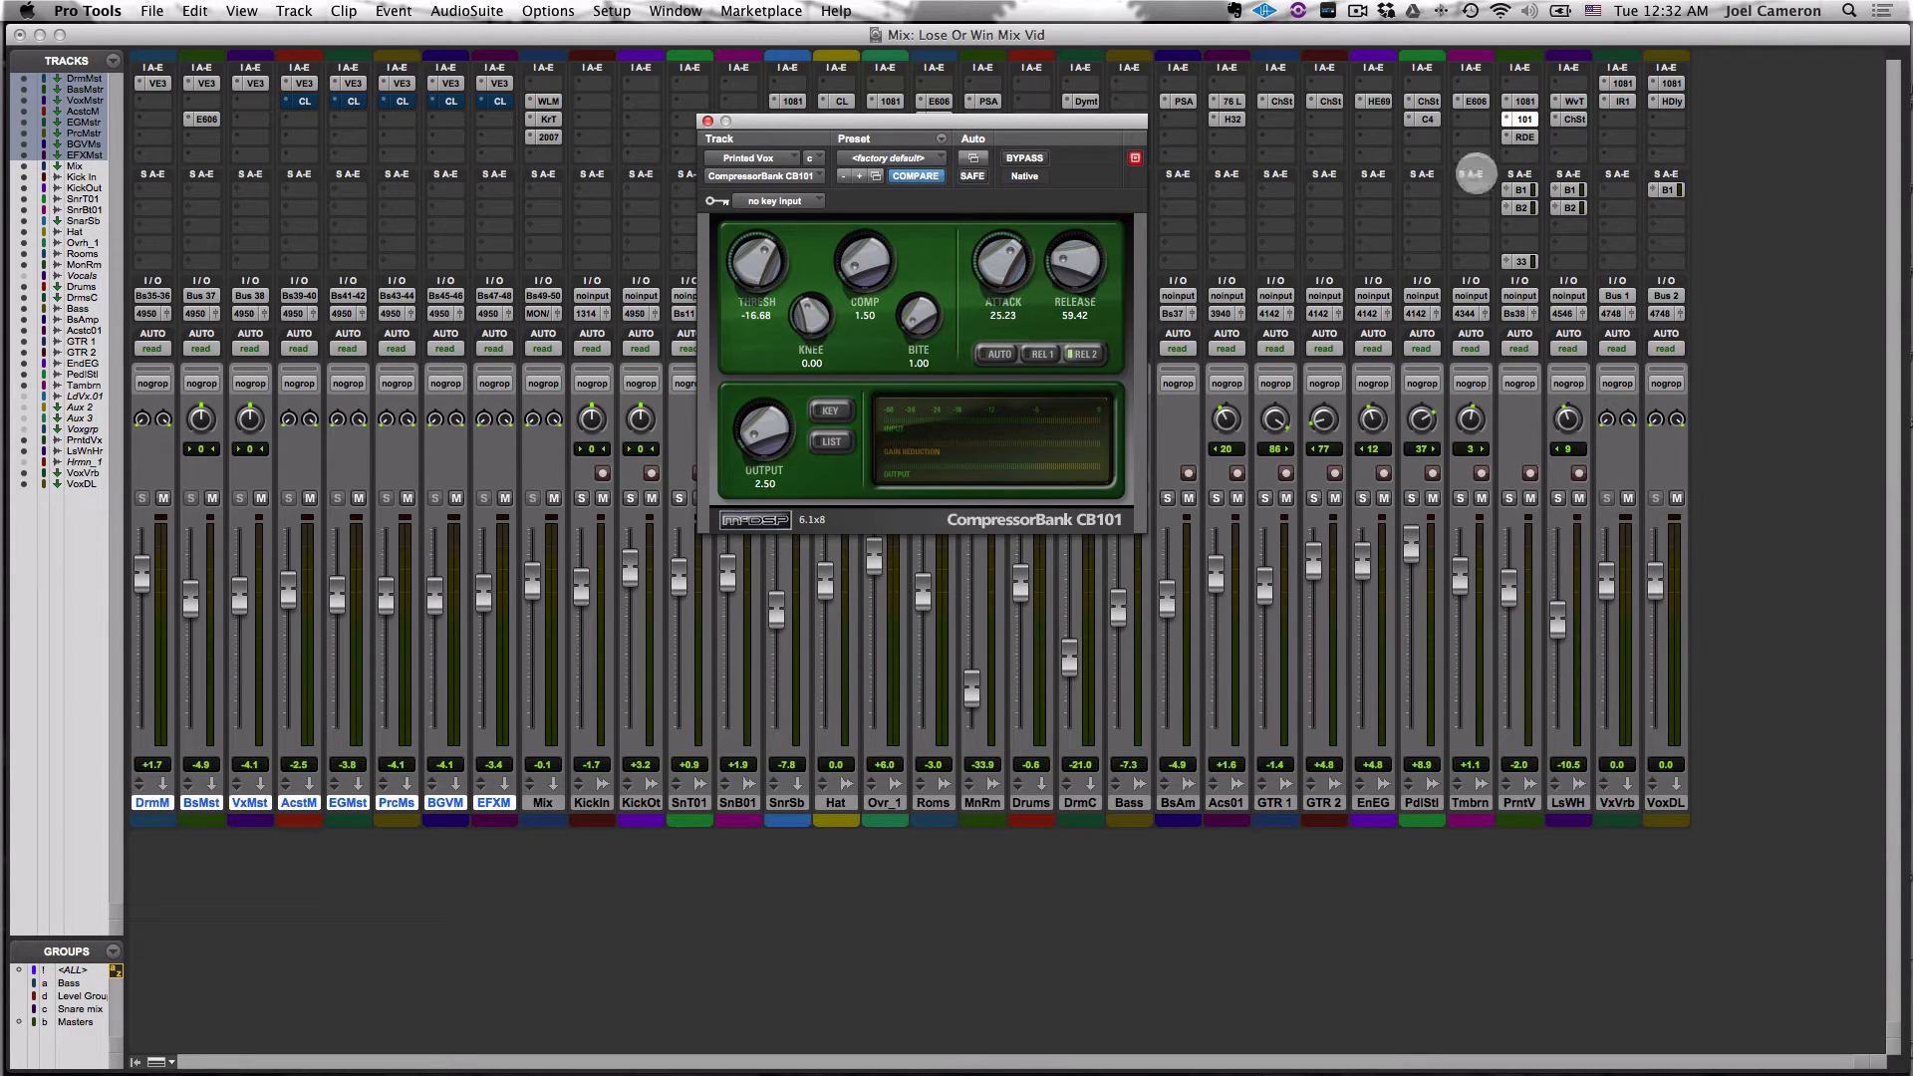
{"action": "left_click", "coordinate": [1524, 120]}
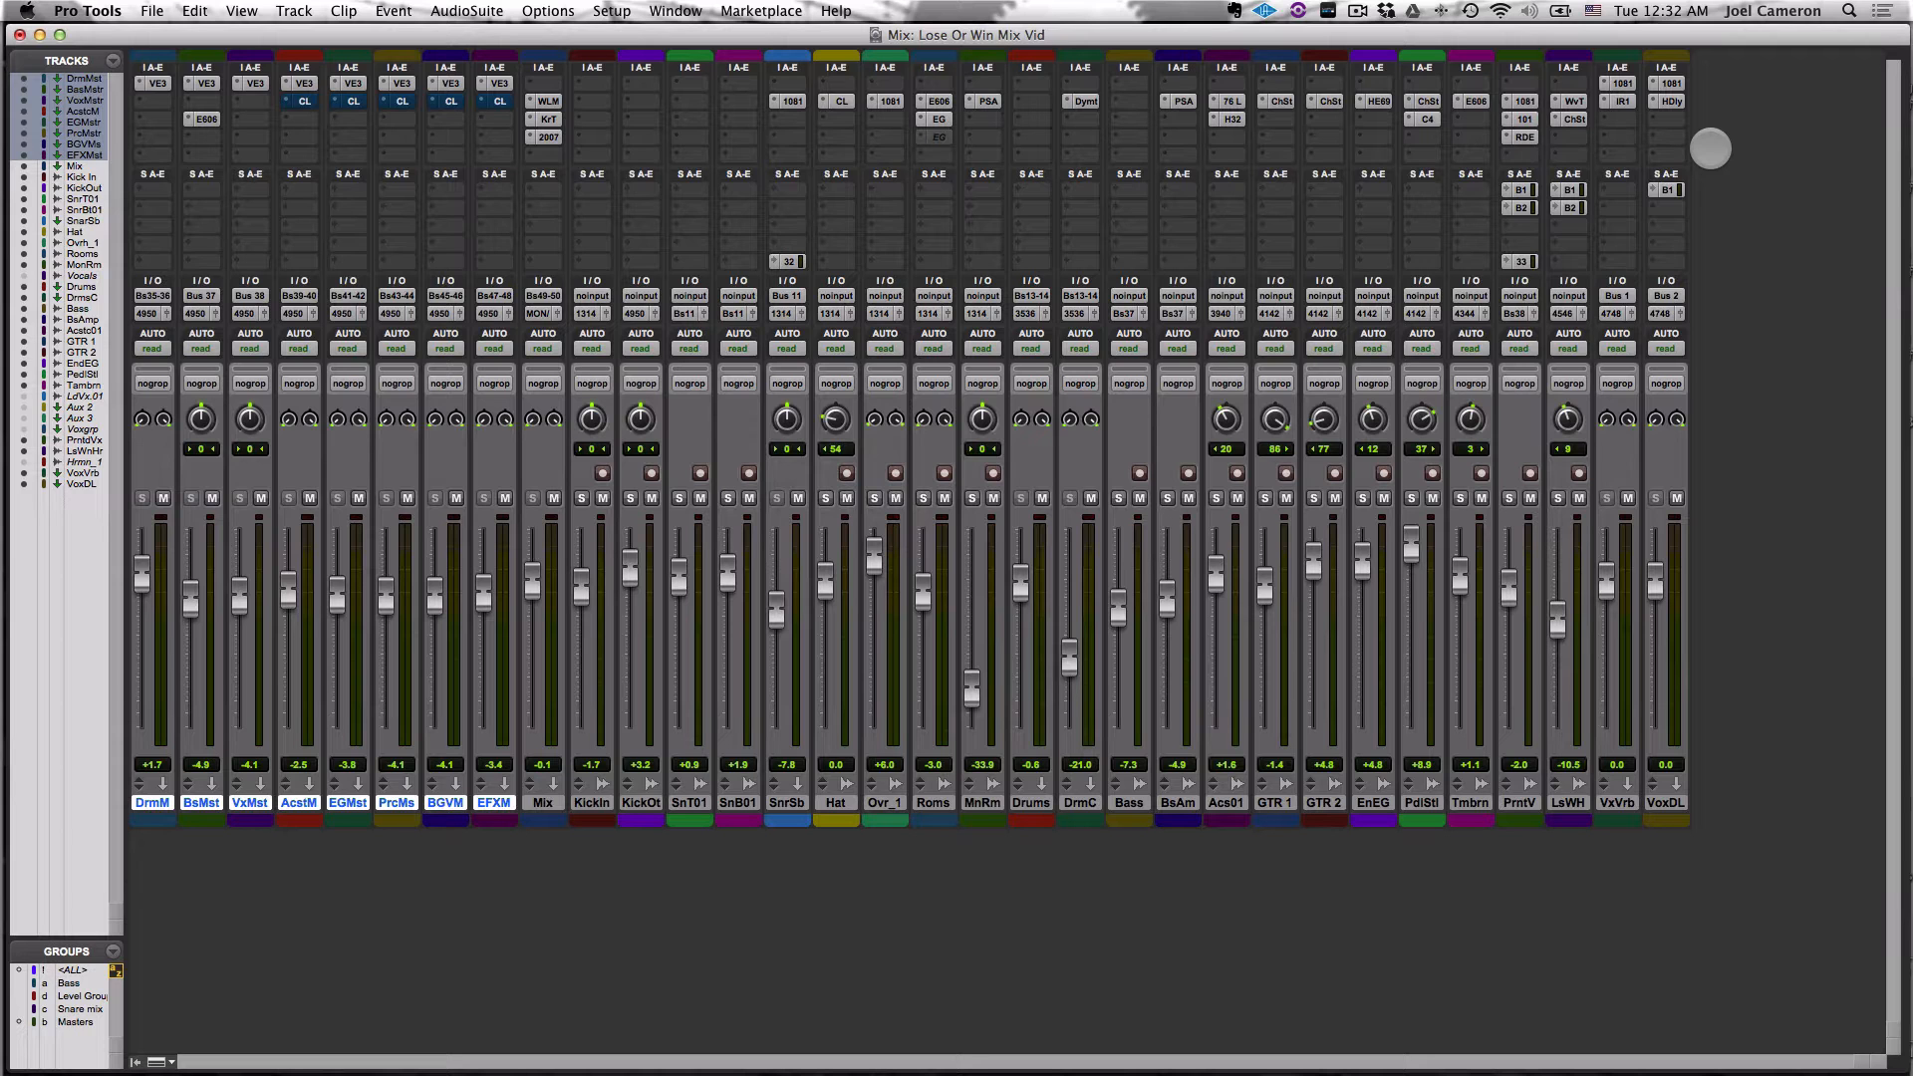
Step: Set the playback start to 0:07.801 on the timeline and play the session from there in the mixer
{"action": "key", "text": "super+equal"}
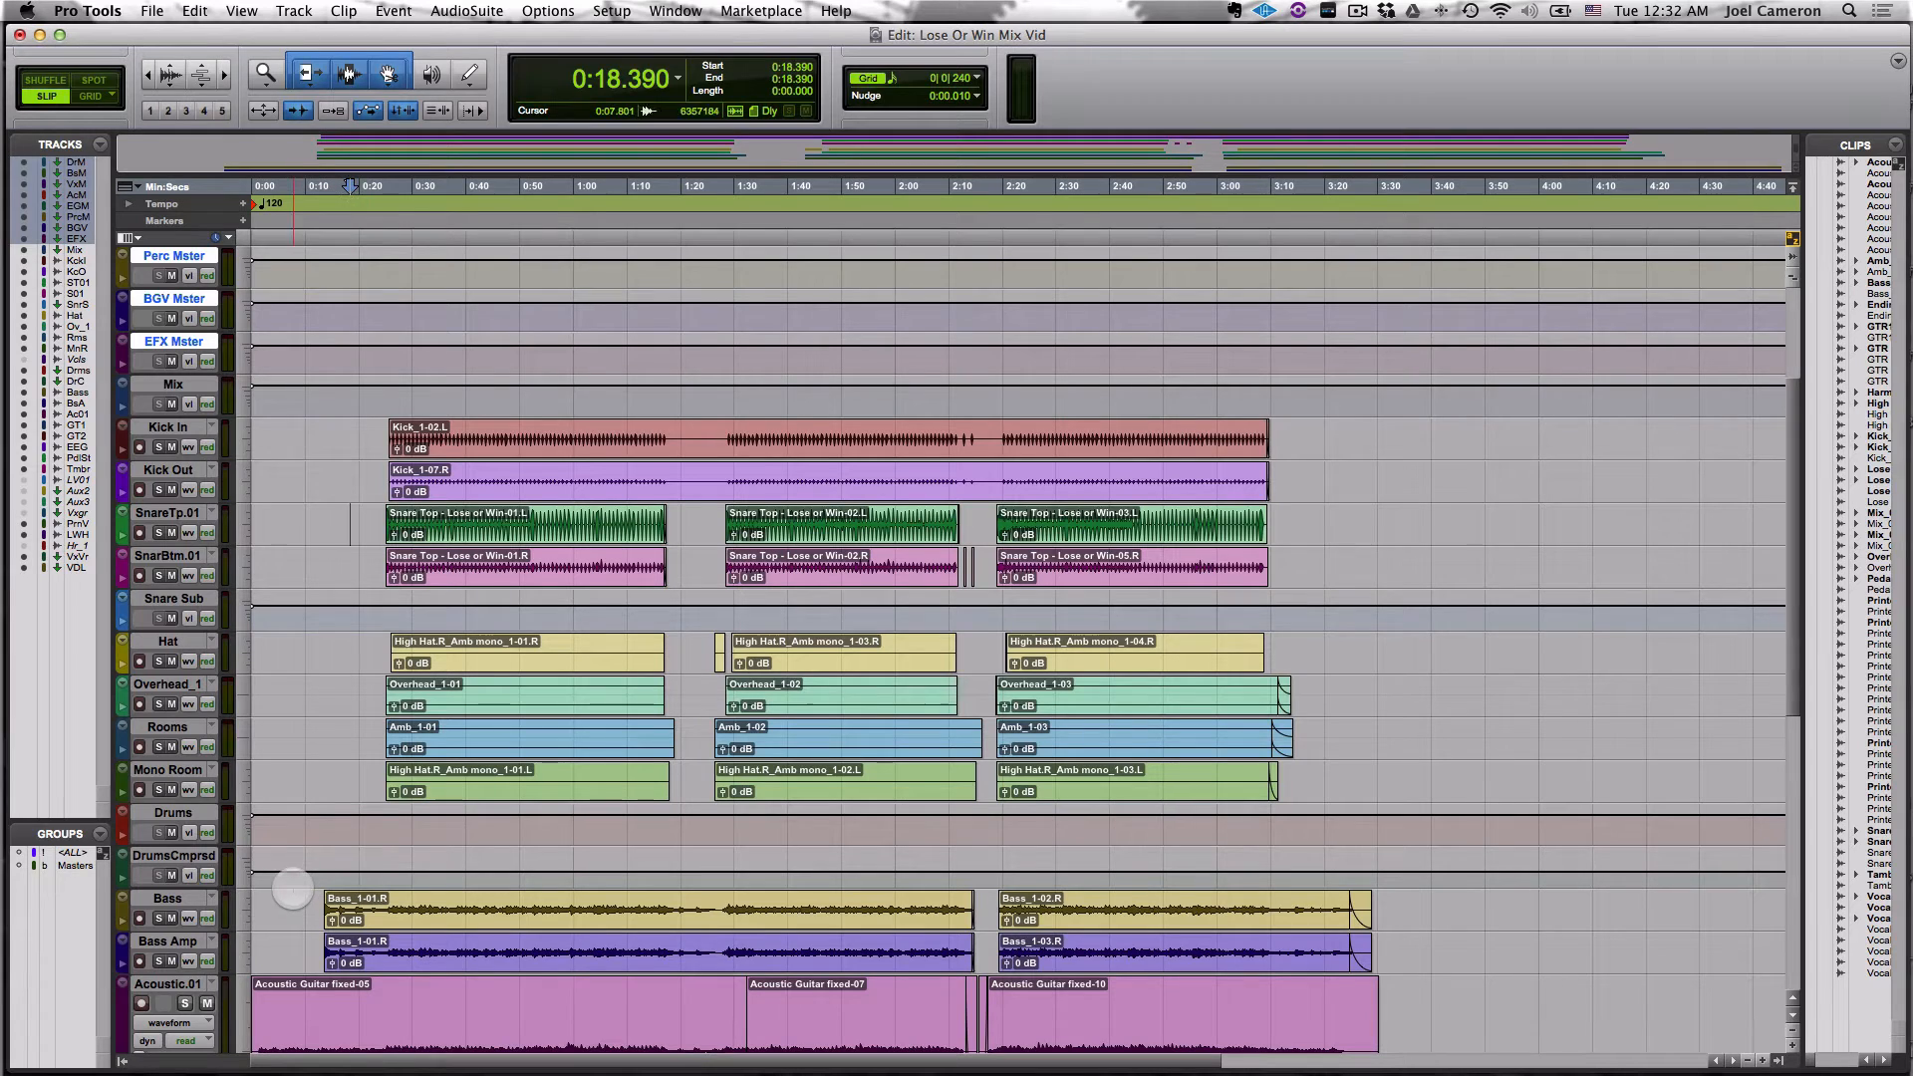
{"action": "left_click", "coordinate": [292, 888]}
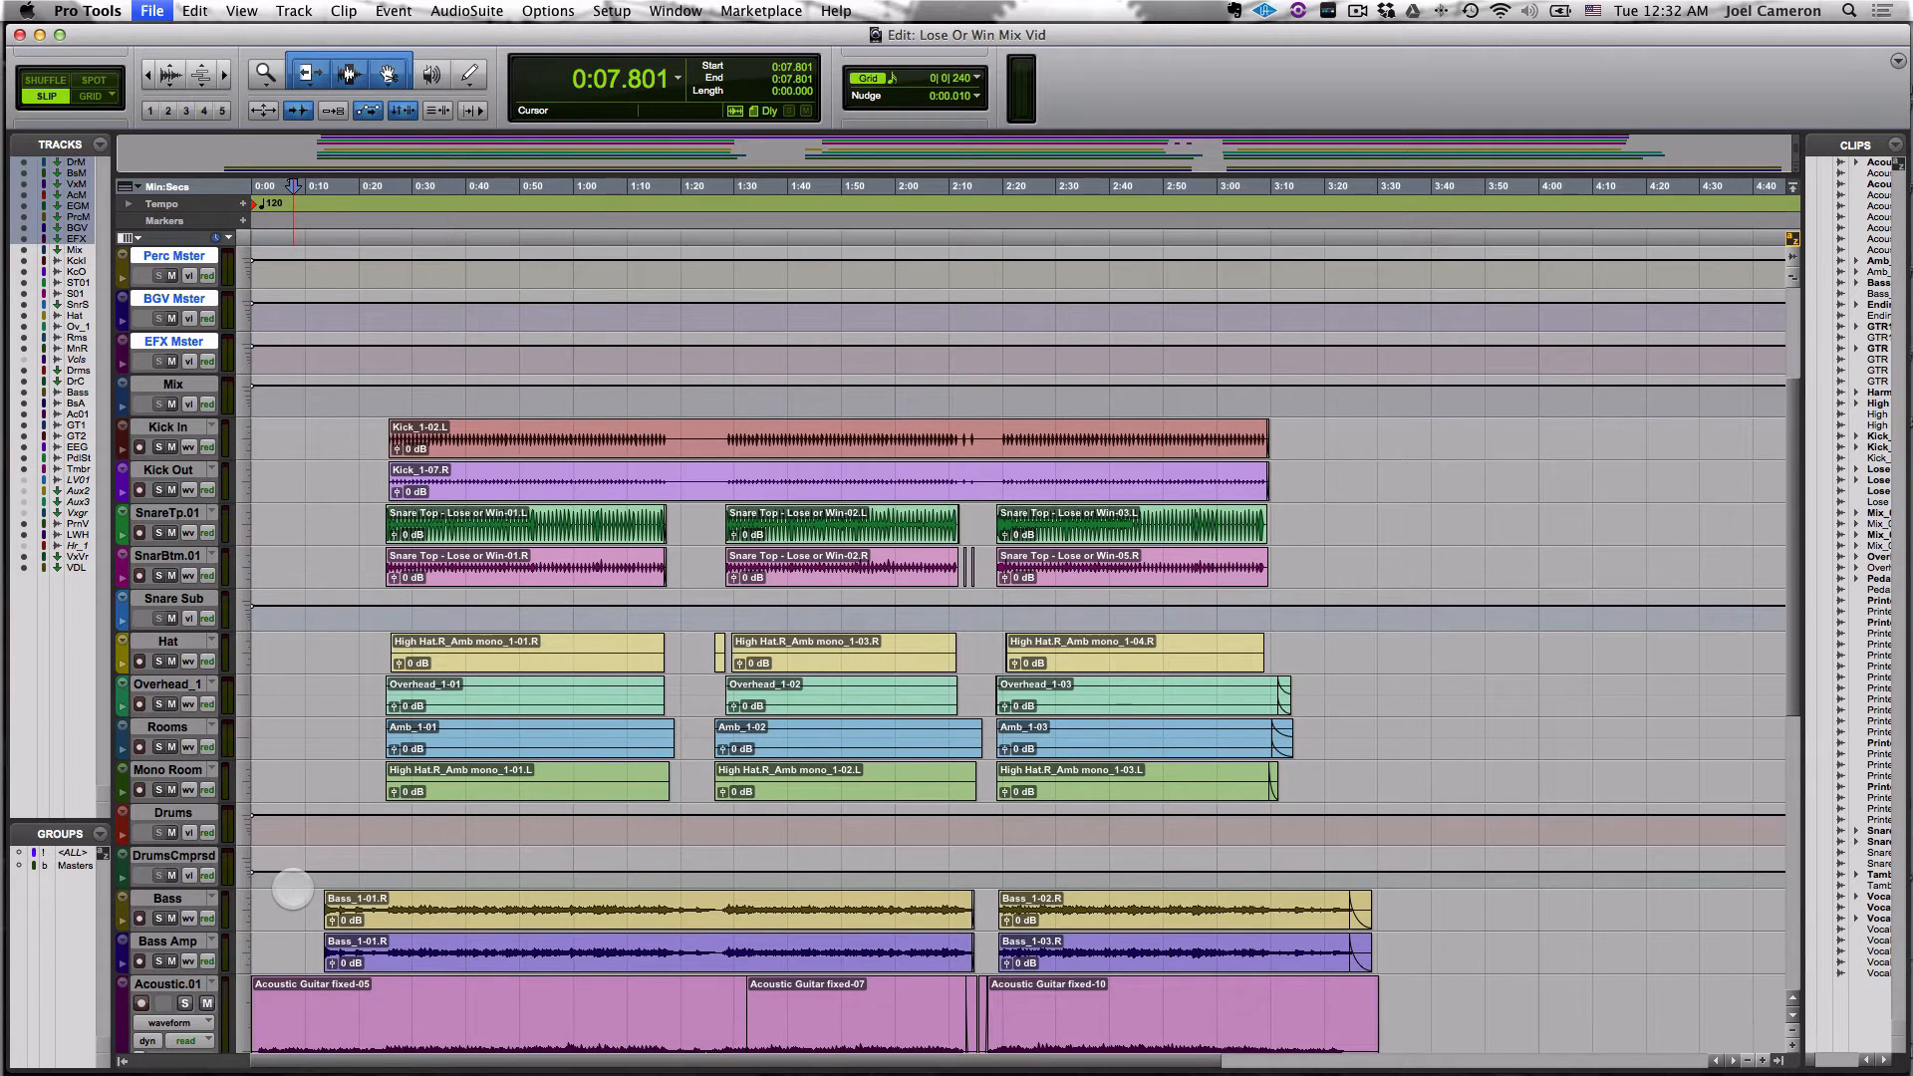
{"action": "key", "text": "super+equal"}
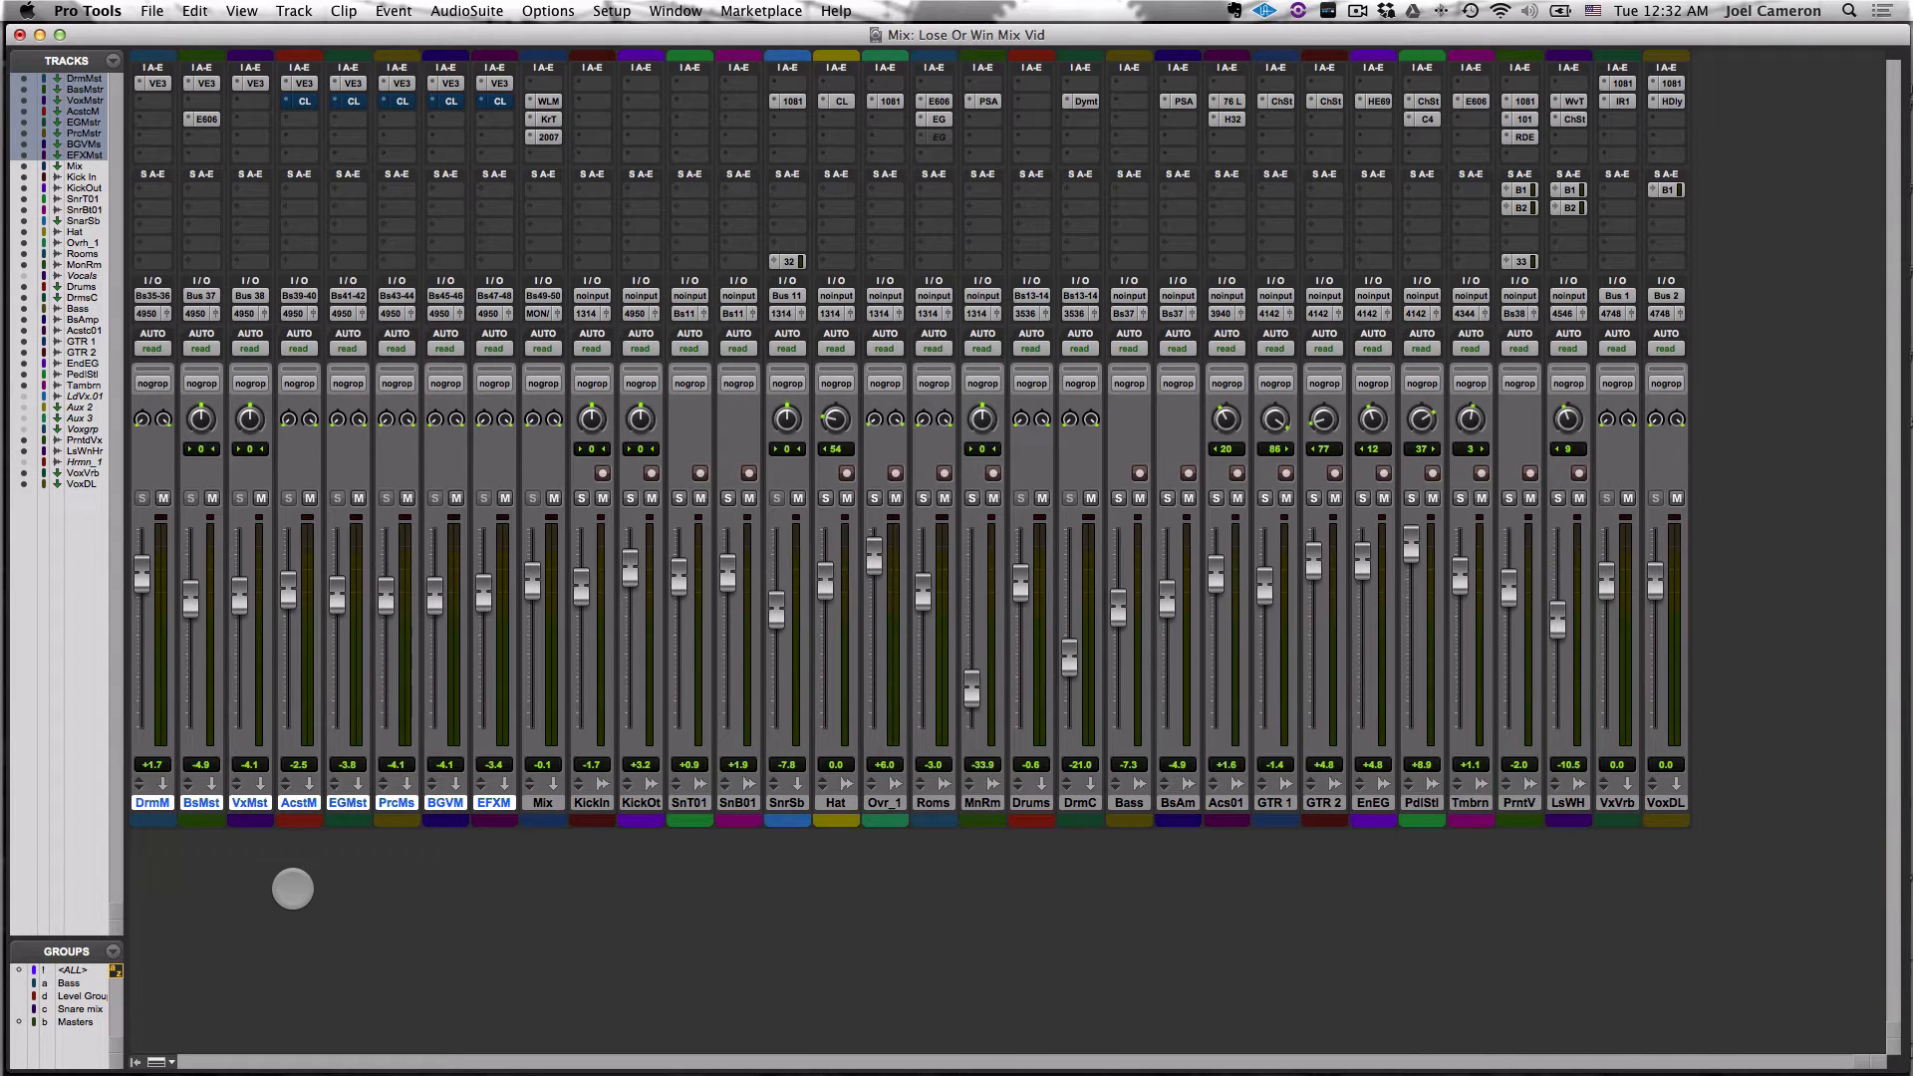
{"action": "key", "text": "super+equal"}
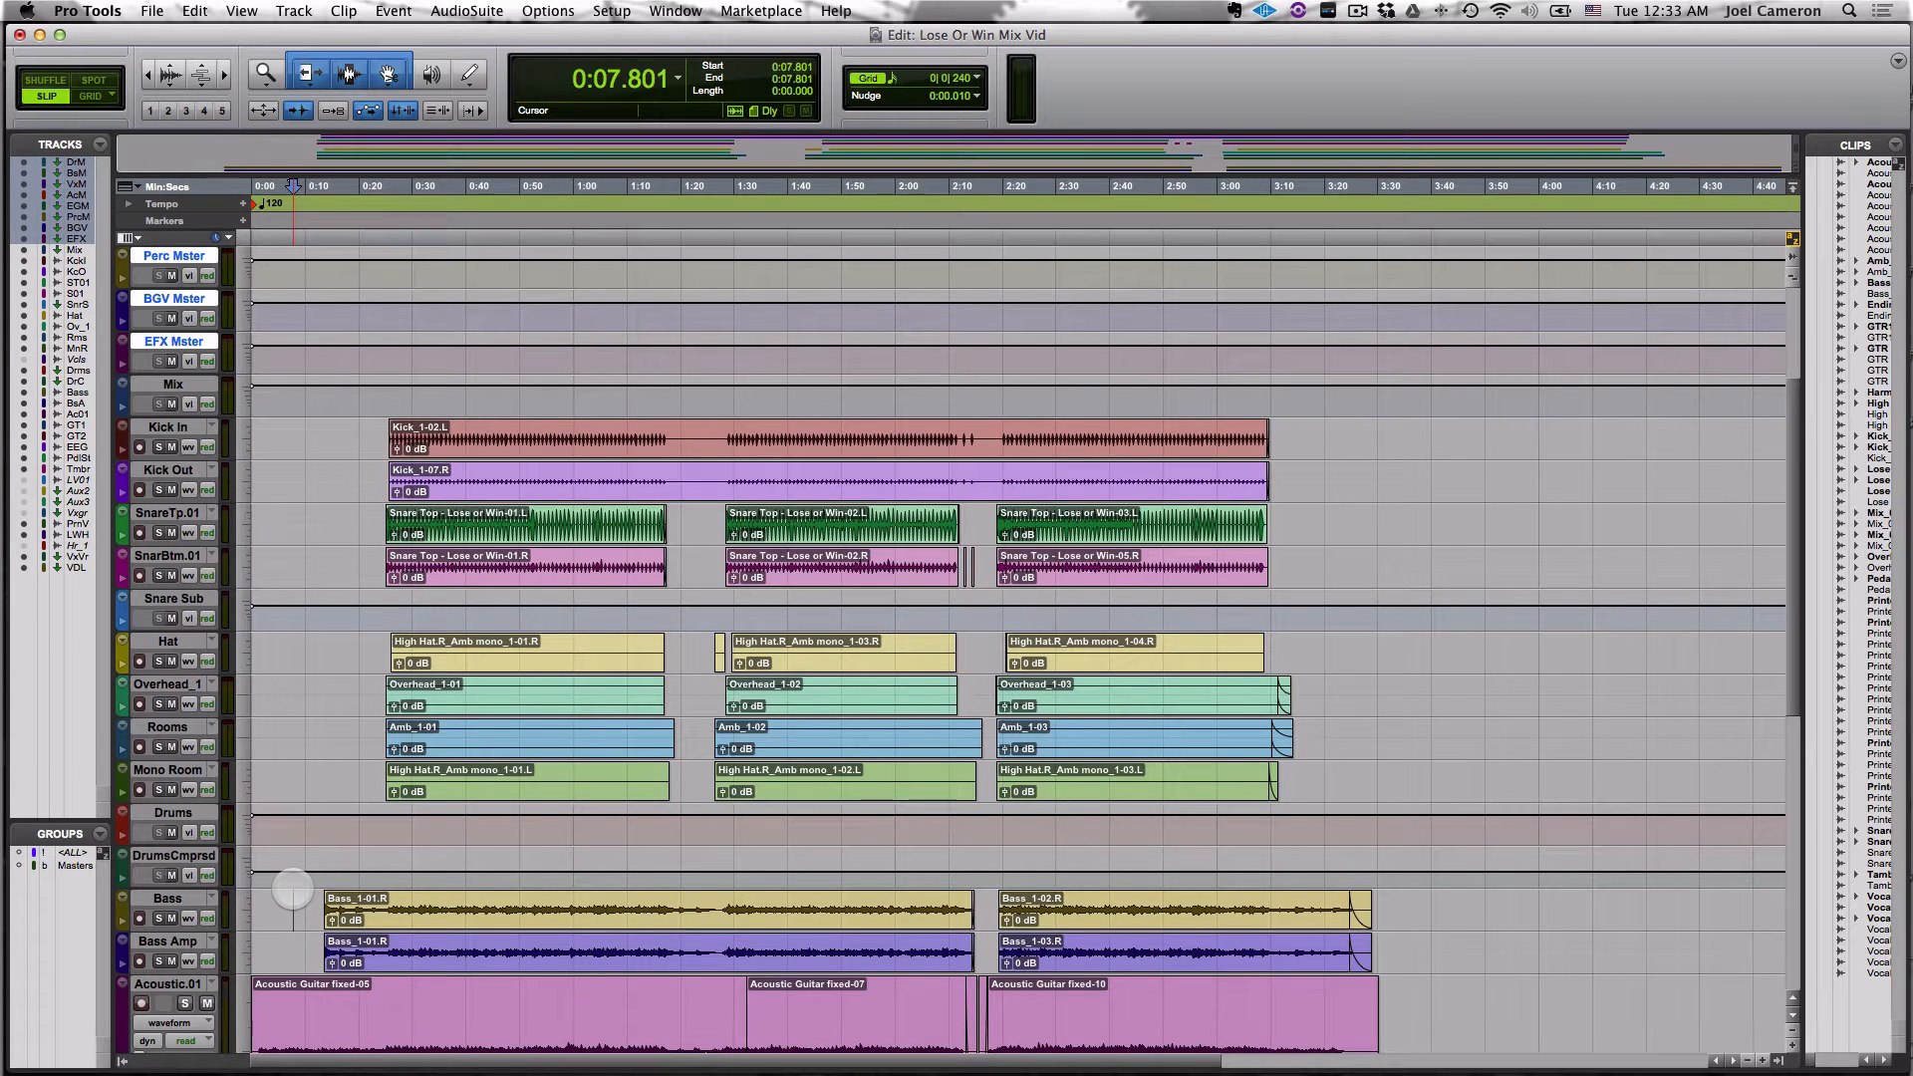
{"action": "key", "text": "super+equal"}
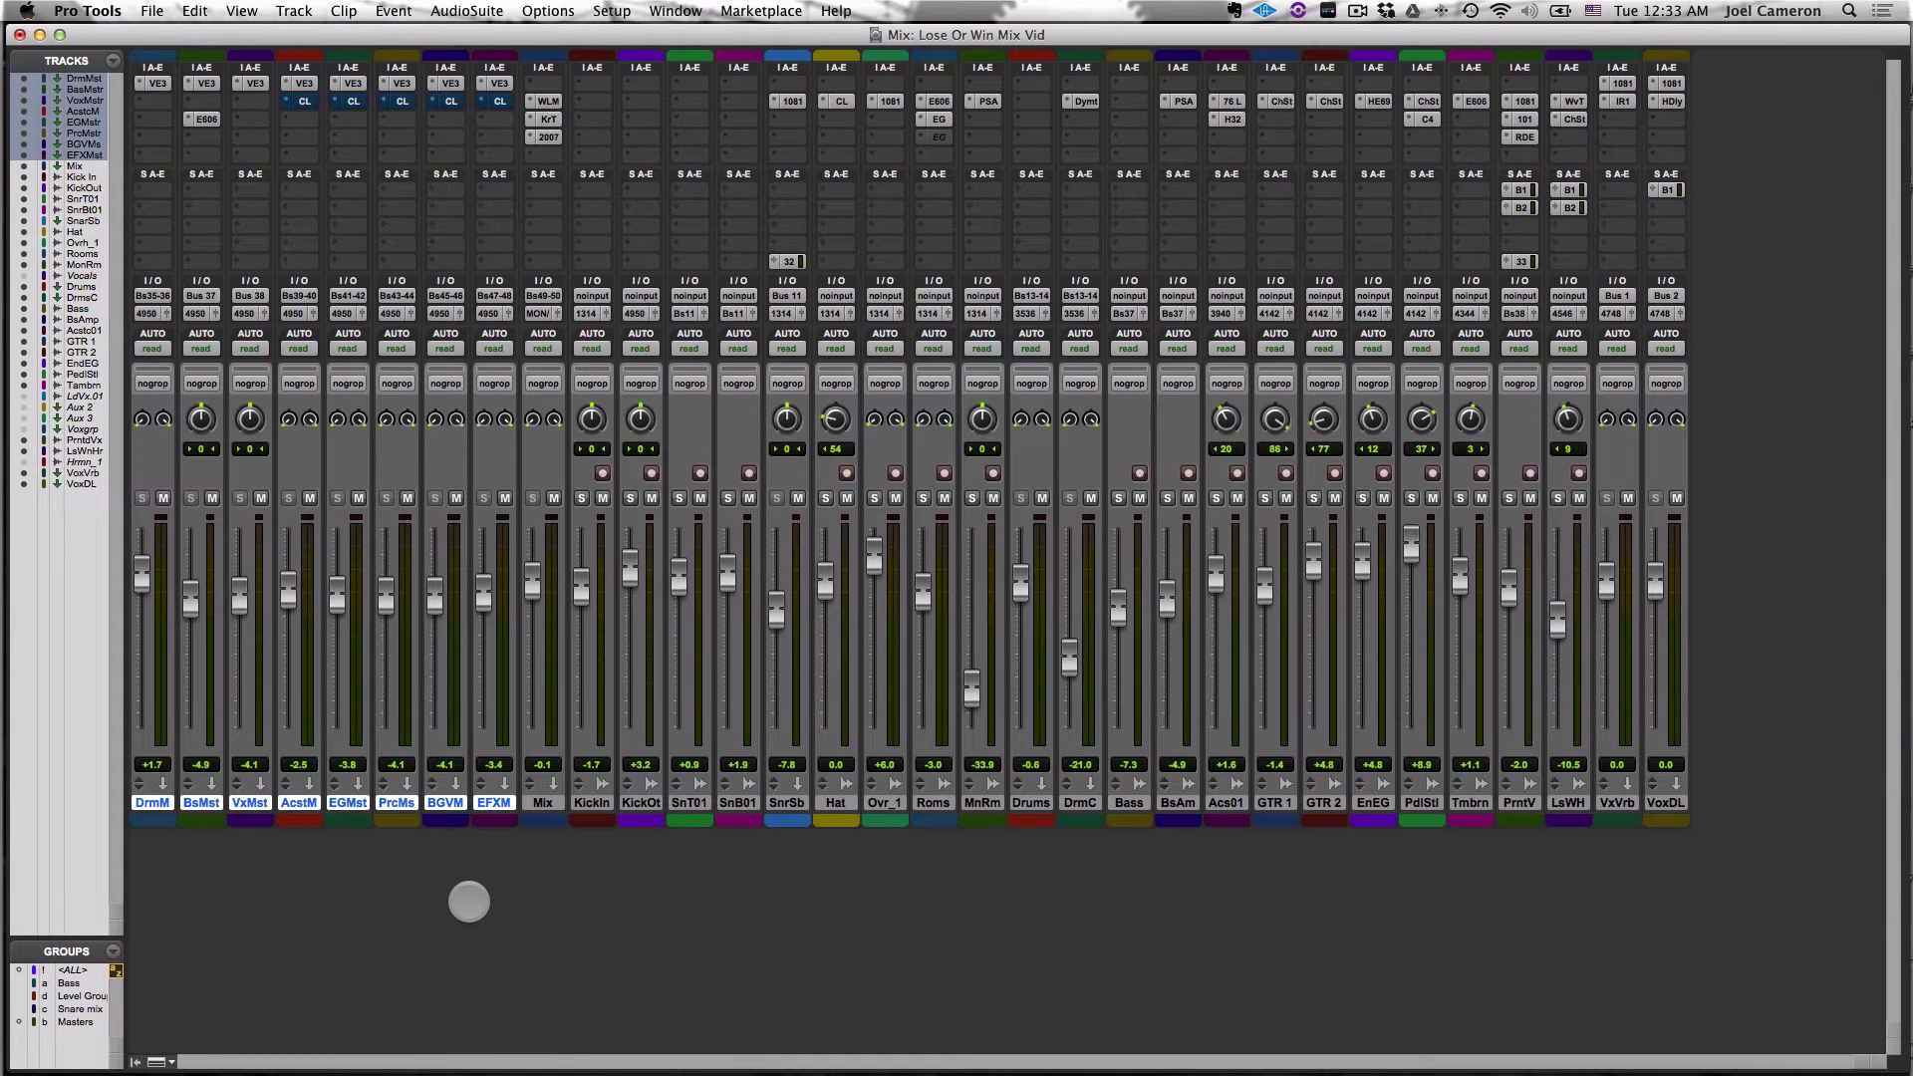
{"action": "key", "text": "space"}
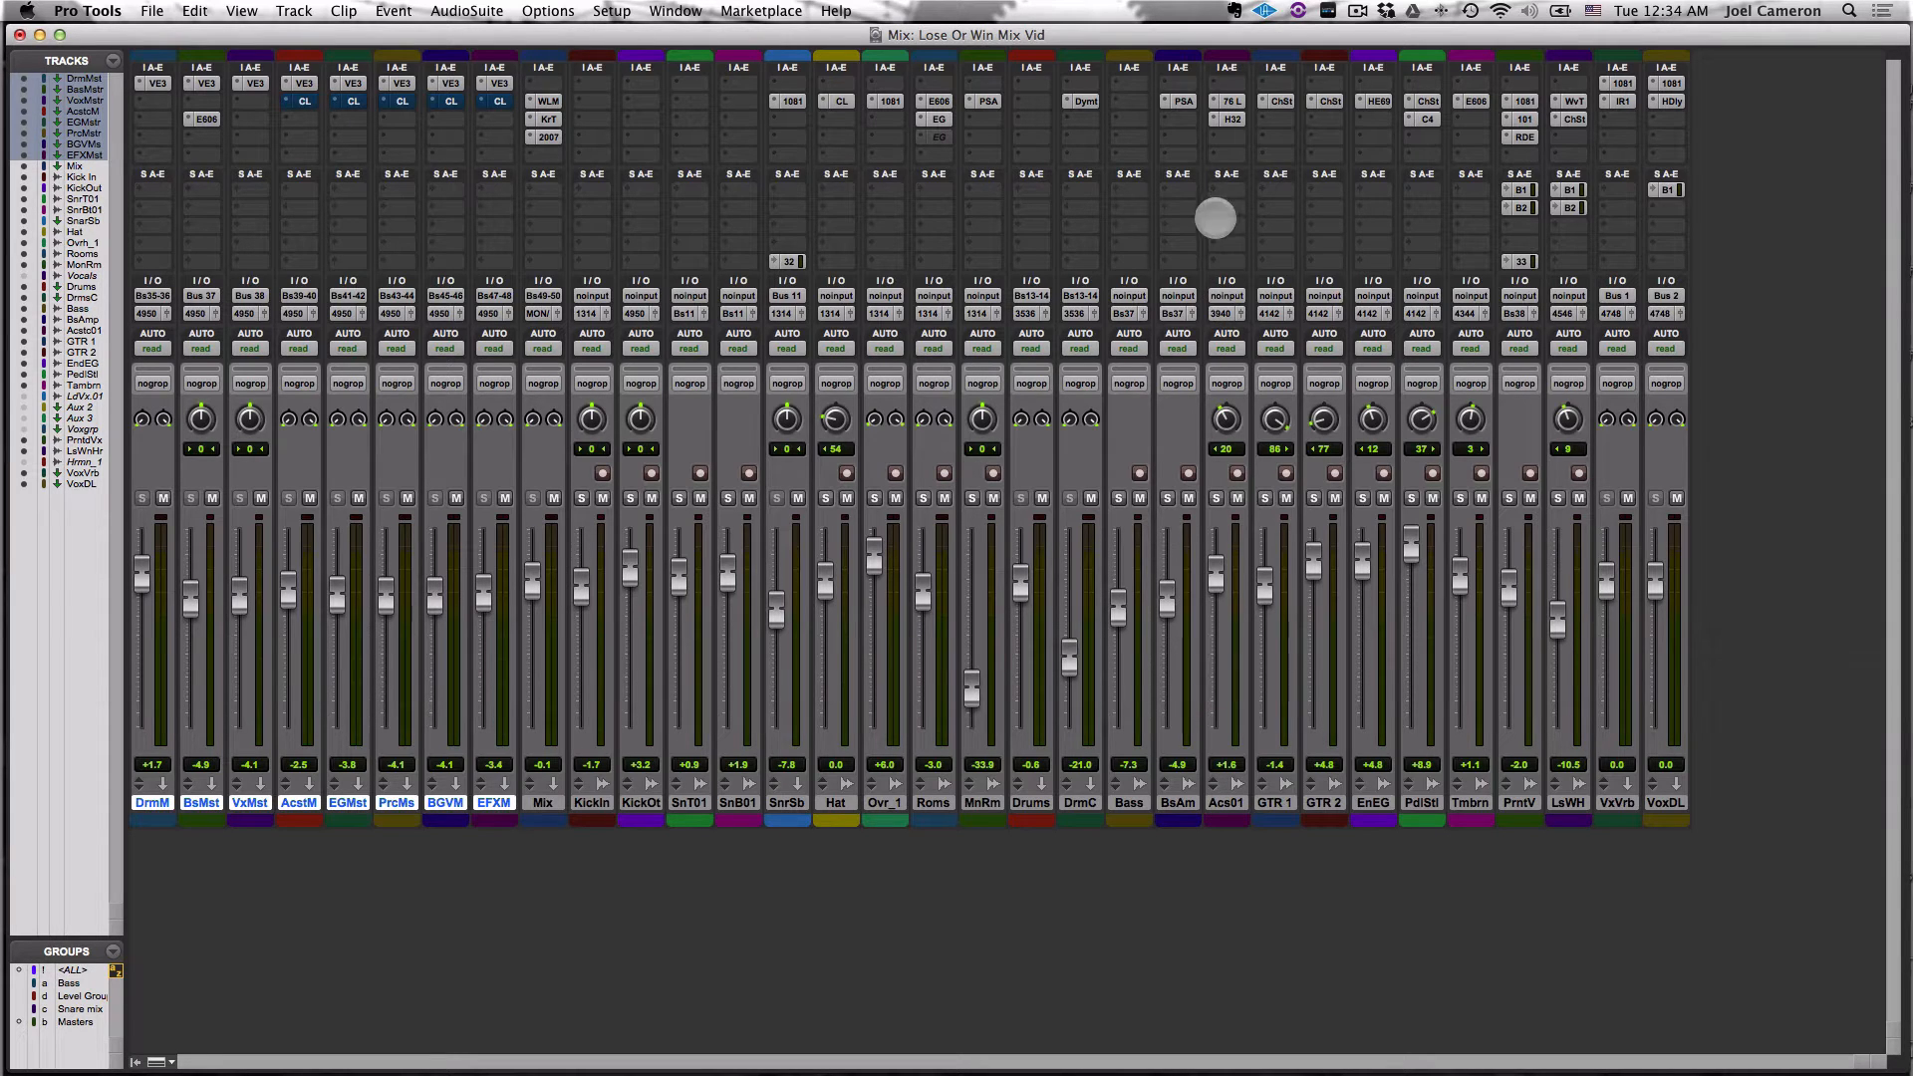
Step: Inspect the UAD 1176LN Legacy limiter on the Acoustic.01 track and close its window
{"action": "left_click", "coordinate": [1231, 100]}
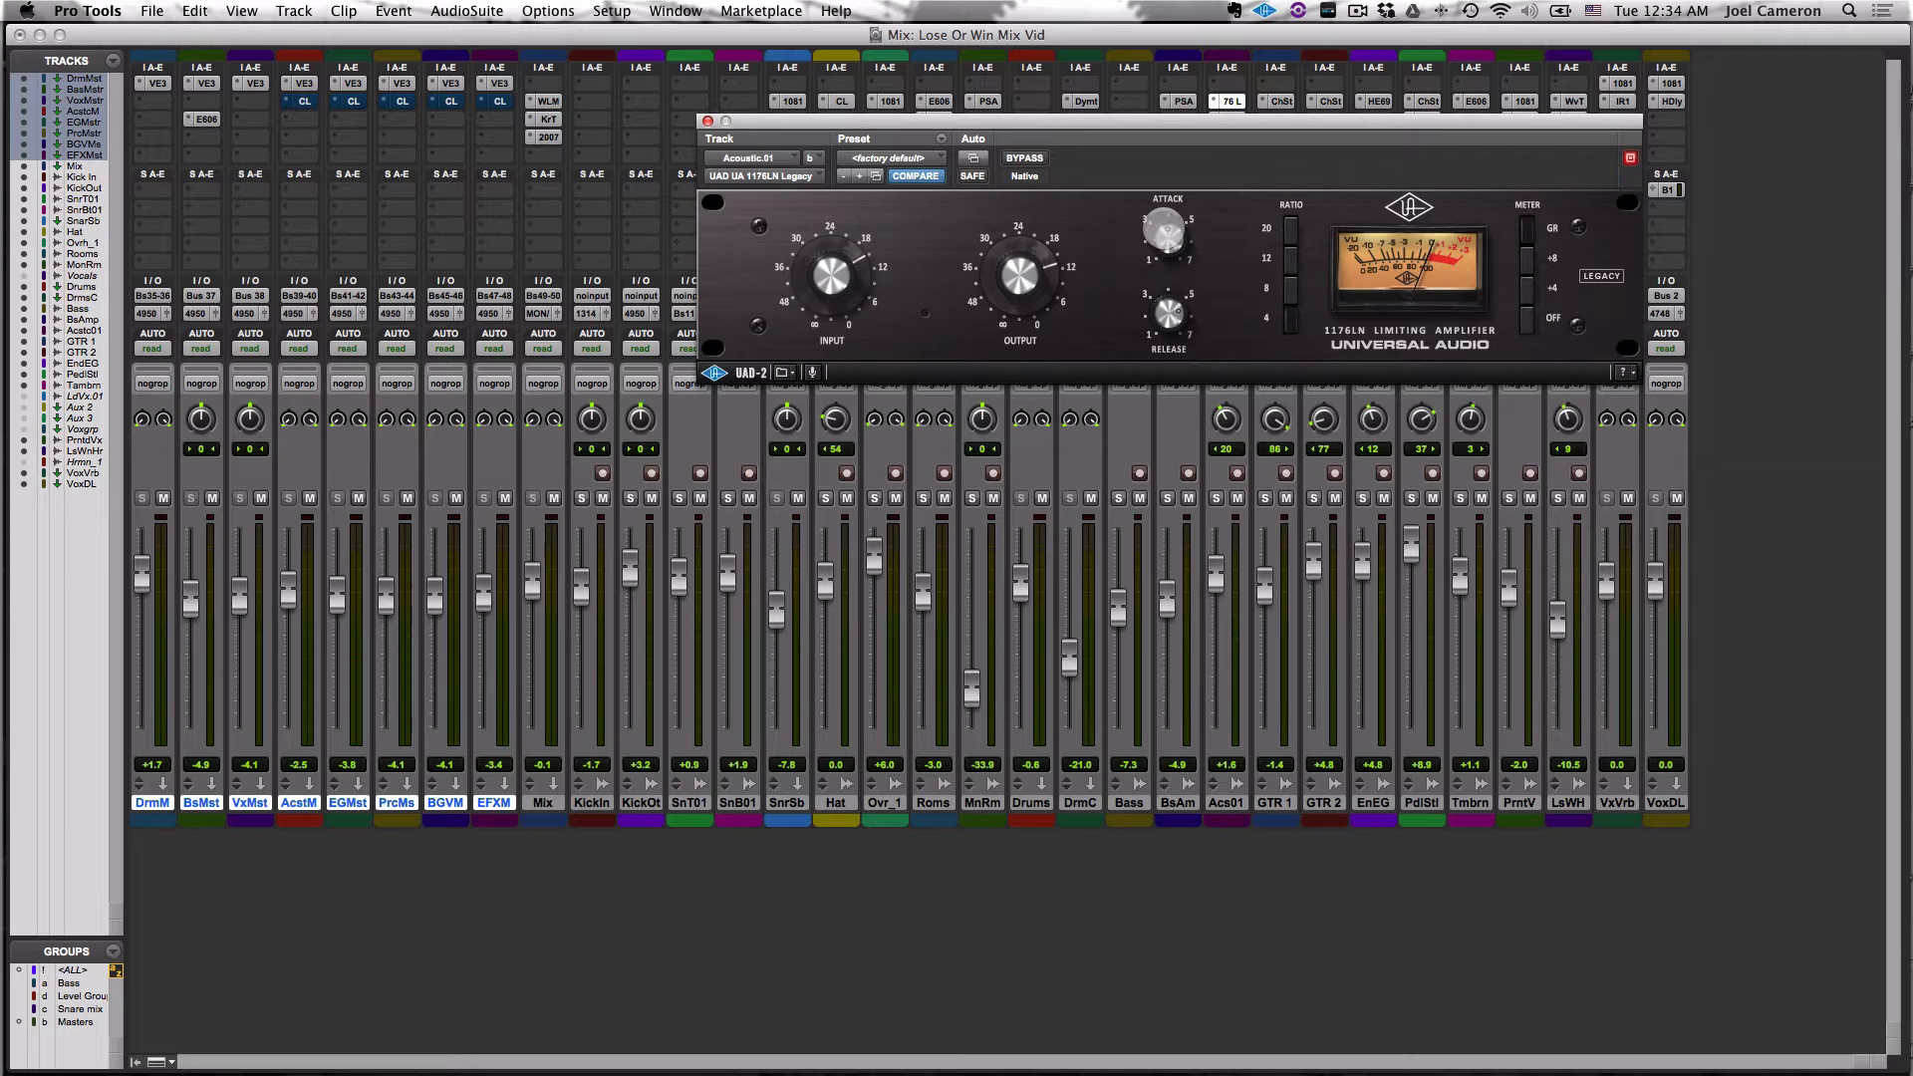
{"action": "left_click_drag", "start_coordinate": [1217, 122], "coordinate": [1206, 138]}
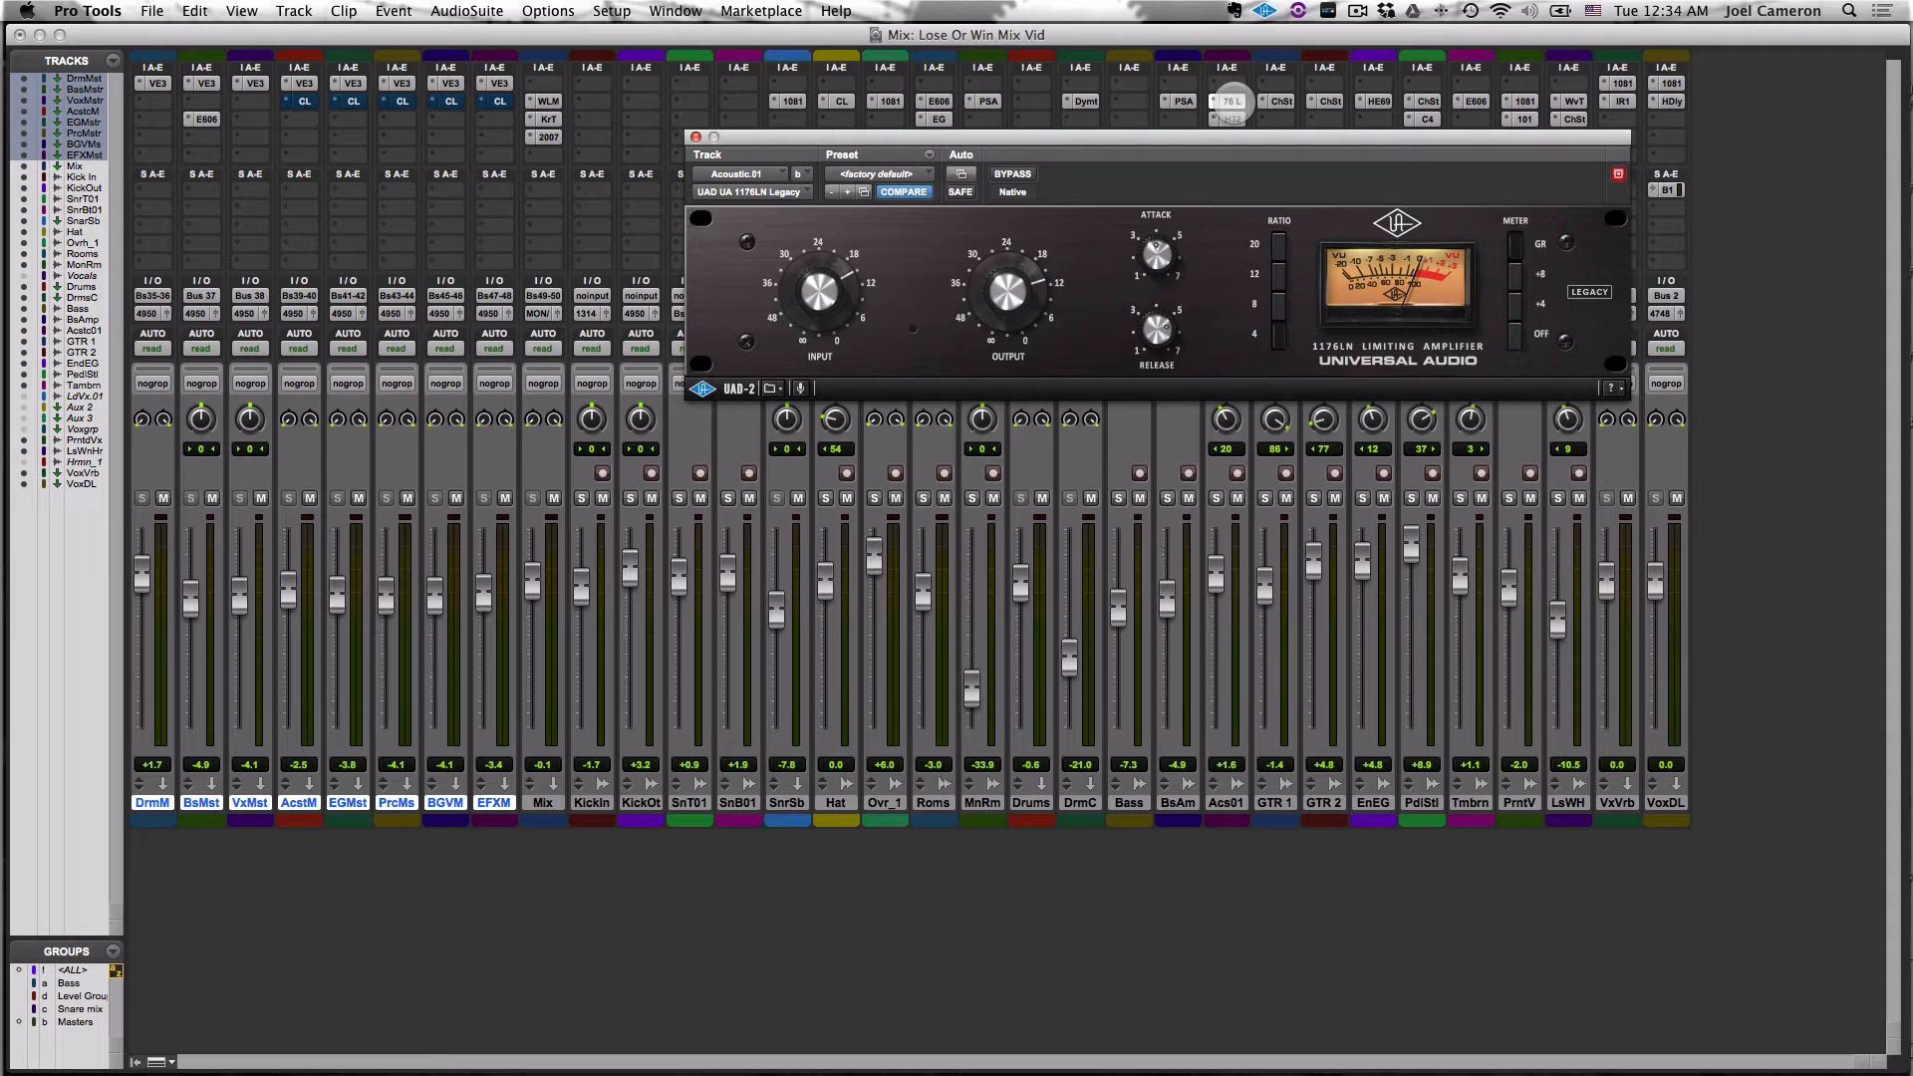
{"action": "left_click", "coordinate": [1233, 100]}
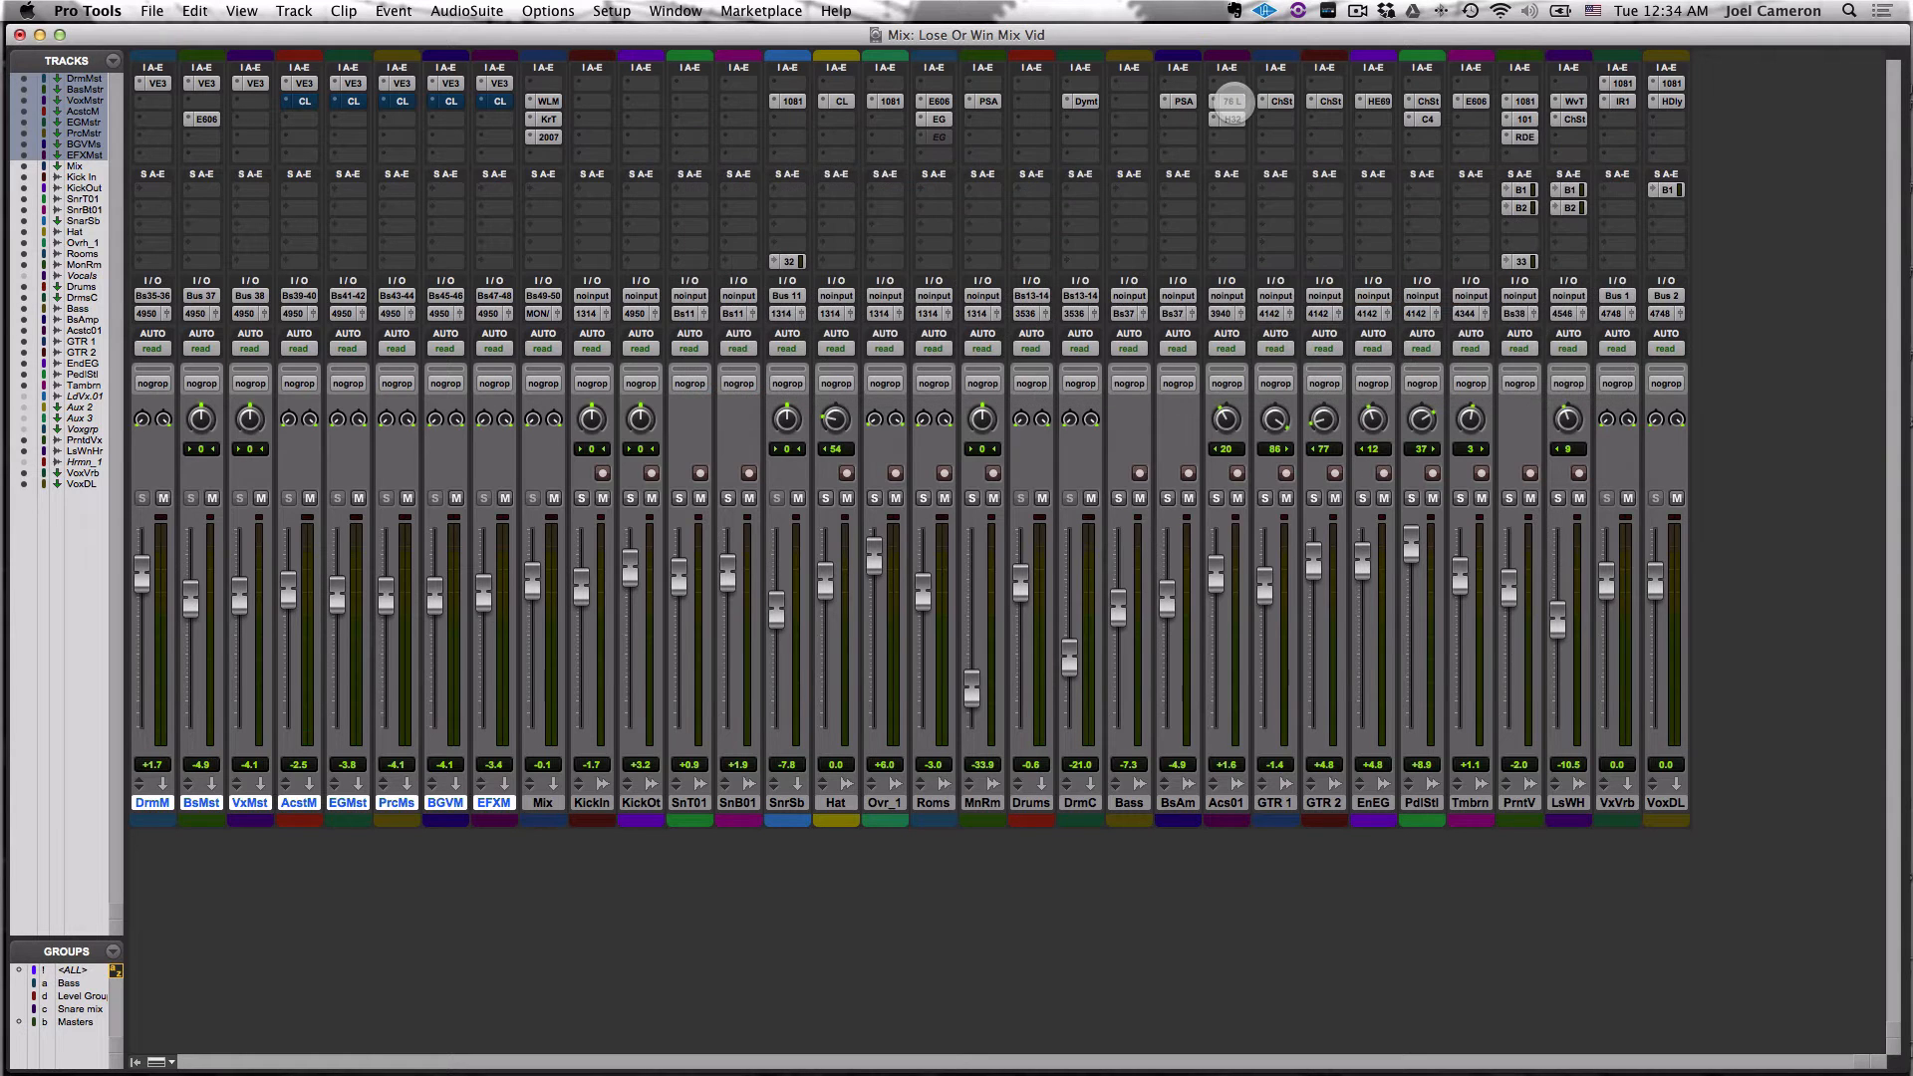
Step: Play the mix and take the CL compressor inserts on the AcstM to EFXM master tracks out of bypass
{"action": "key", "text": "space"}
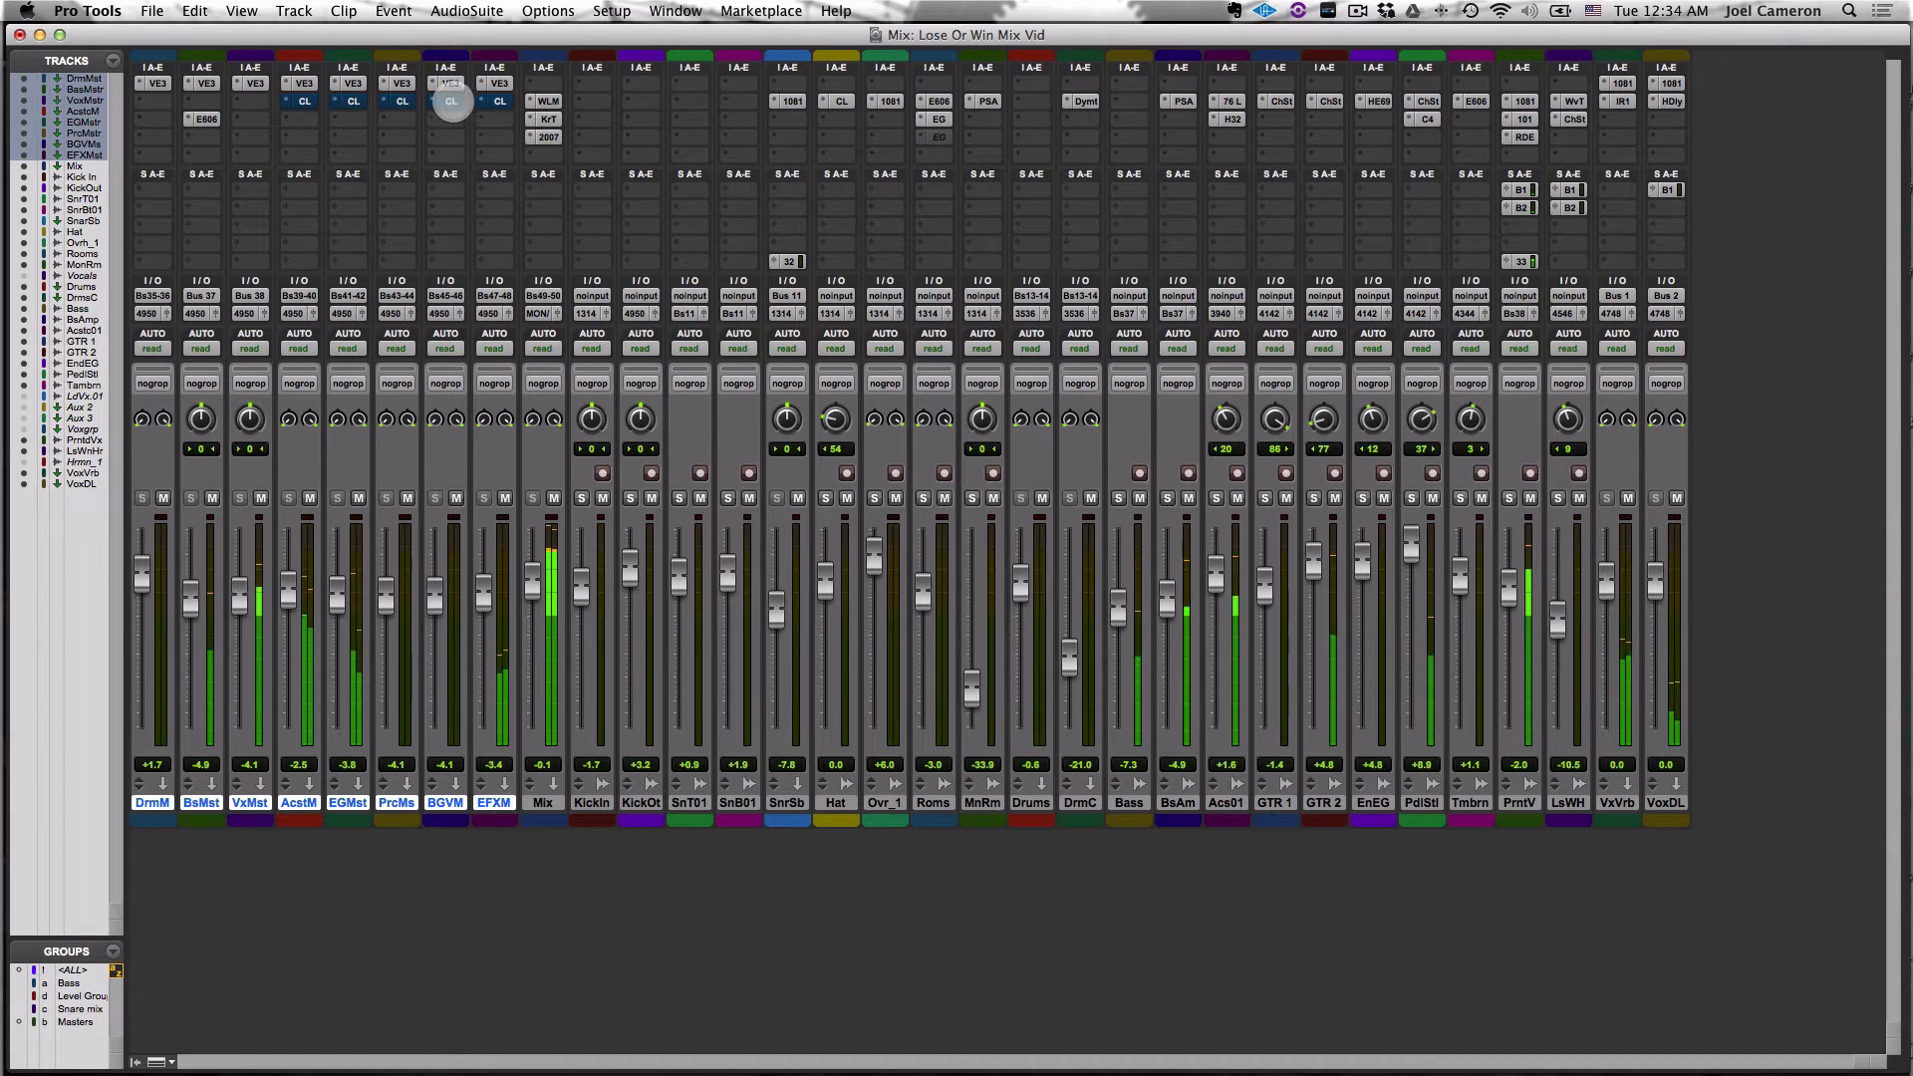
{"action": "left_click", "coordinate": [451, 102], "text": "alt+shift+super"}
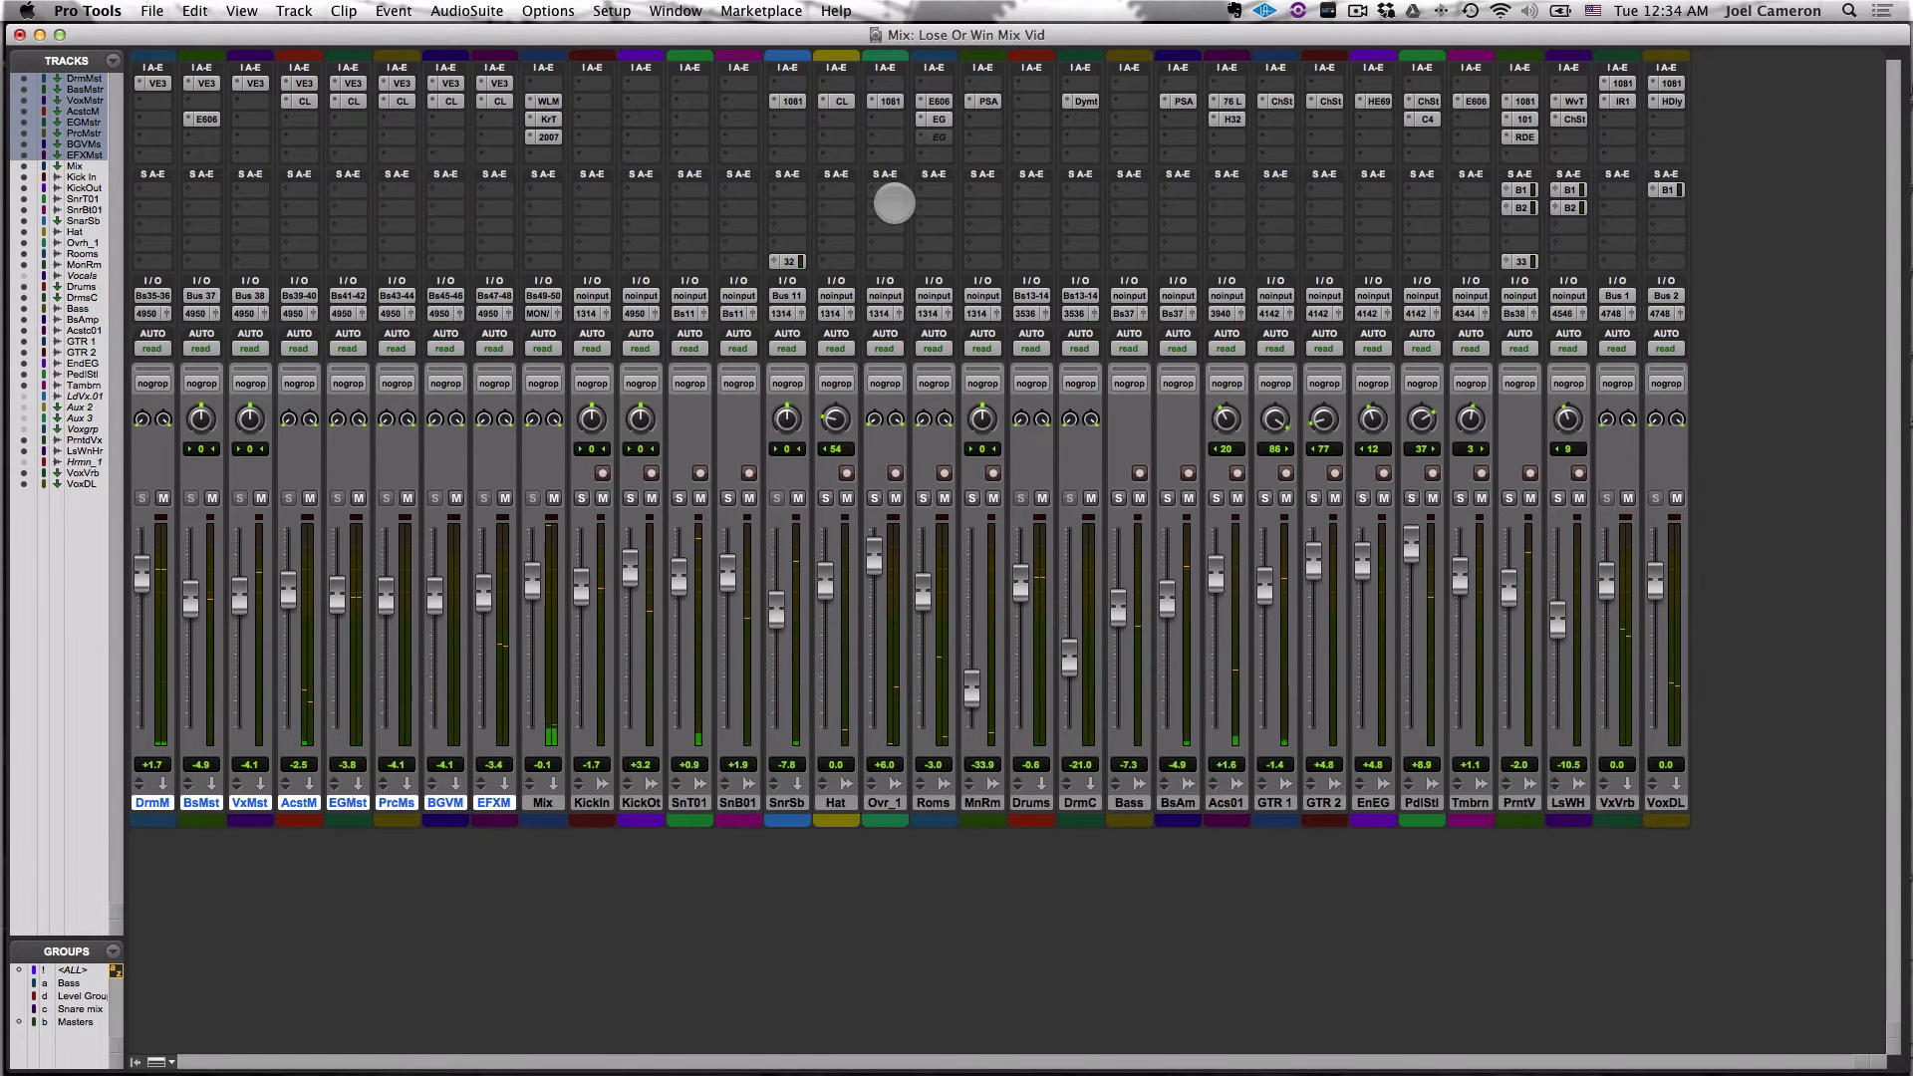
{"action": "key", "text": "super+equal"}
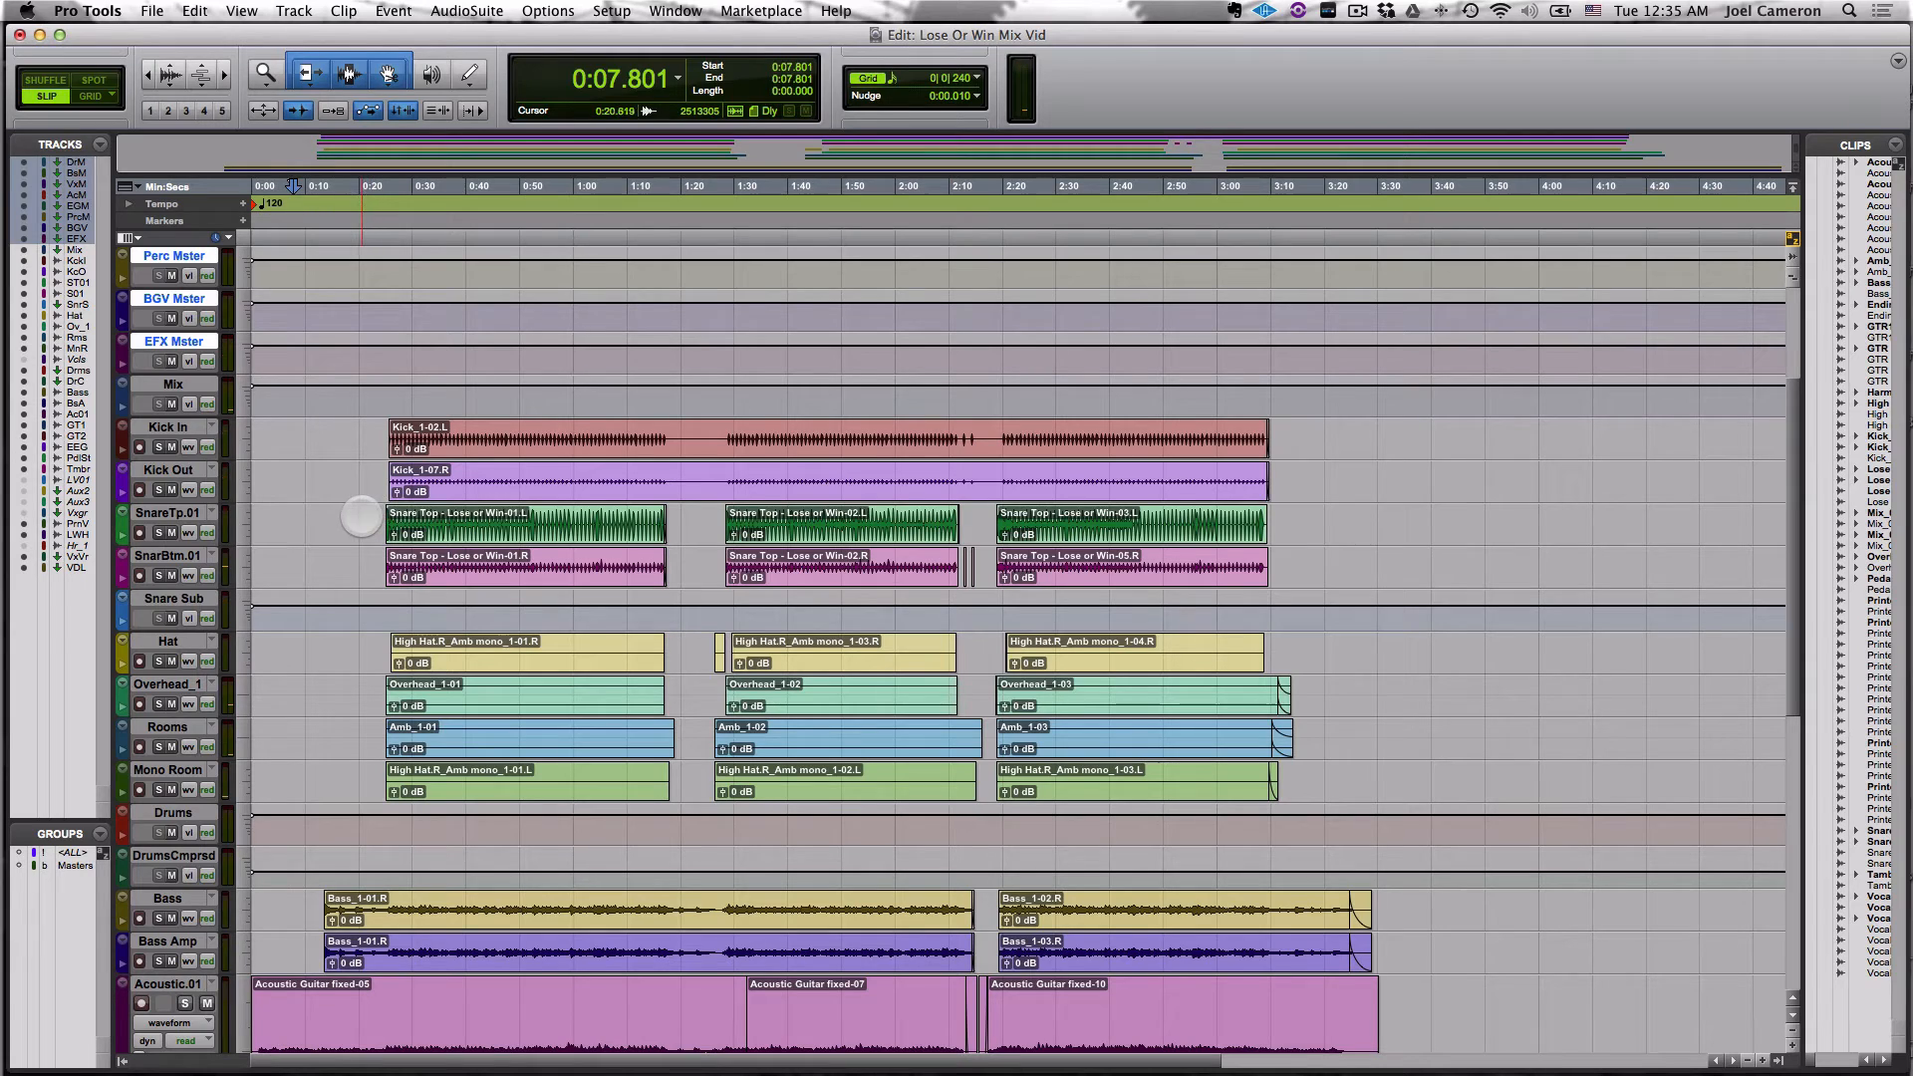
{"action": "key", "text": "super+equal"}
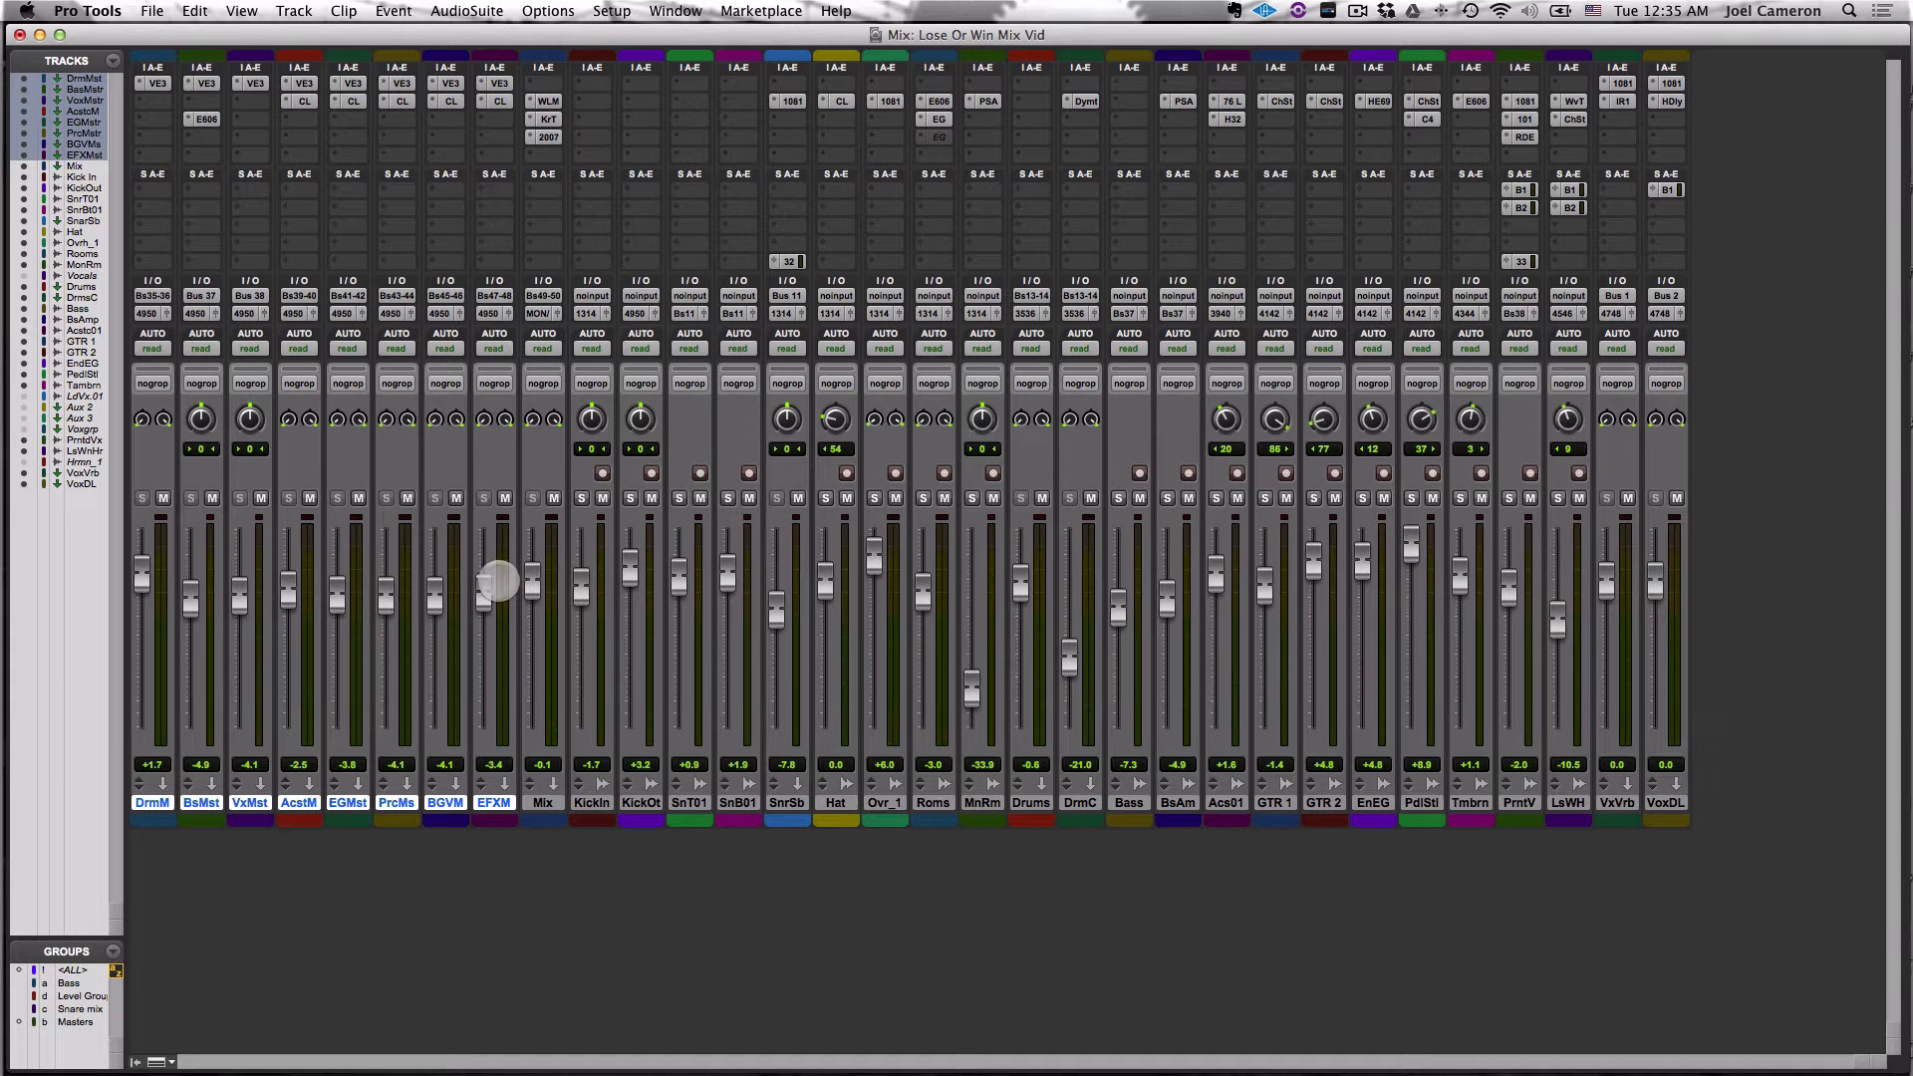
Step: Compare the mix with the CL compressors on the AcstM to EFXM master tracks bypassed and active during playback
{"action": "left_click", "coordinate": [347, 101], "text": "super"}
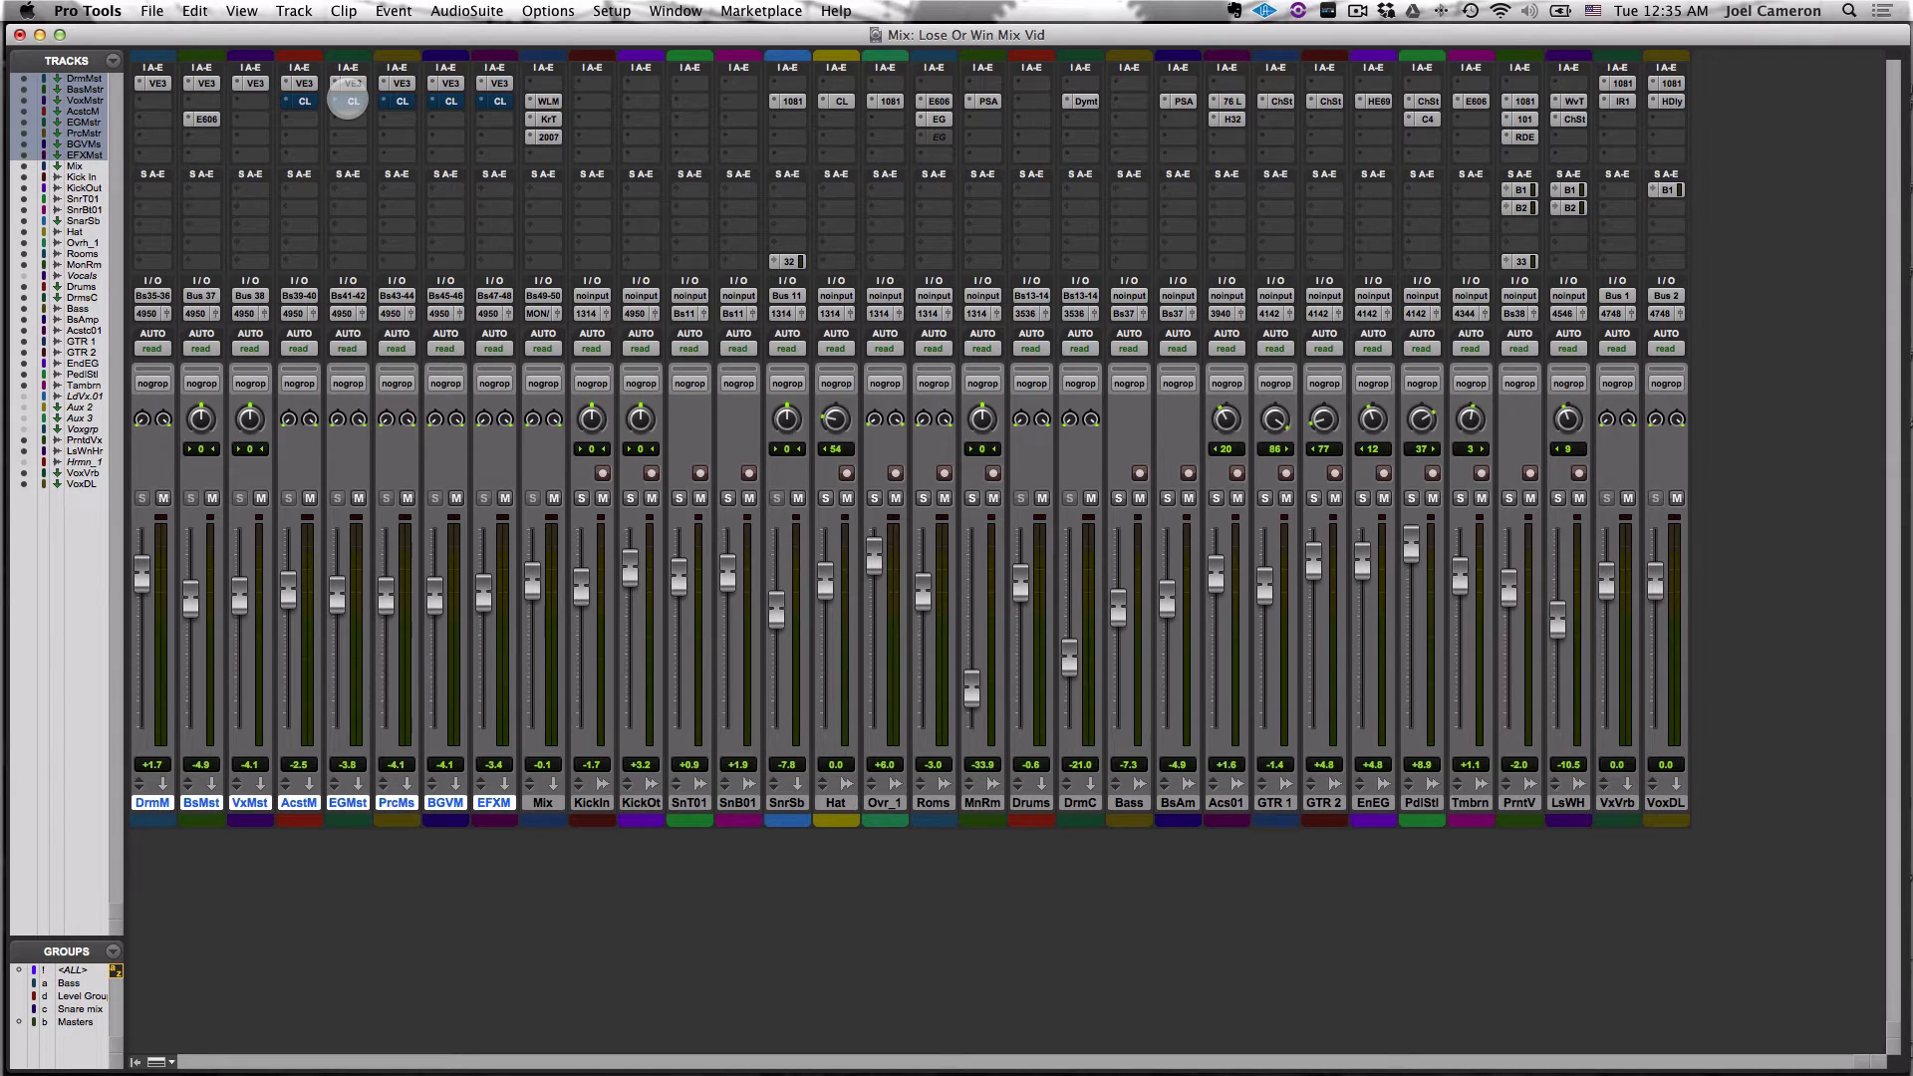
{"action": "key", "text": "space"}
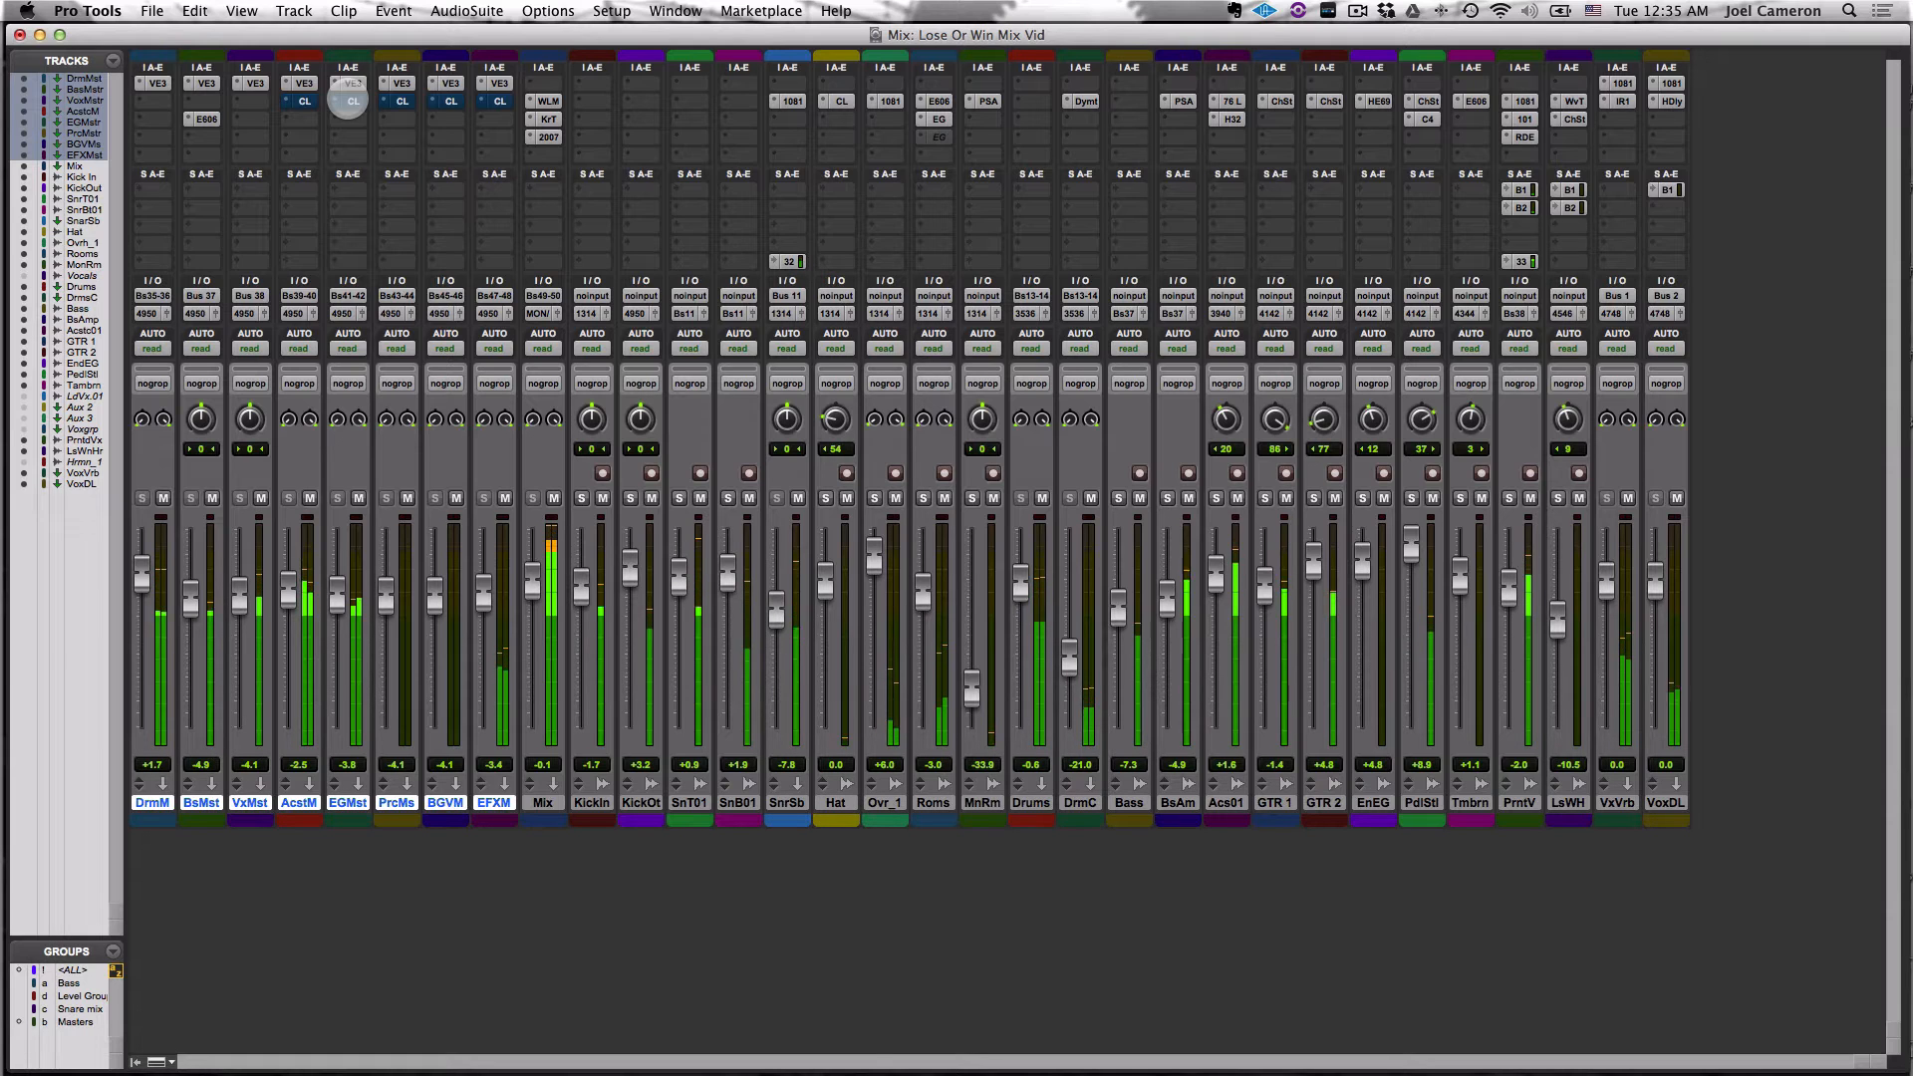
{"action": "left_click", "coordinate": [348, 101], "text": "alt+super"}
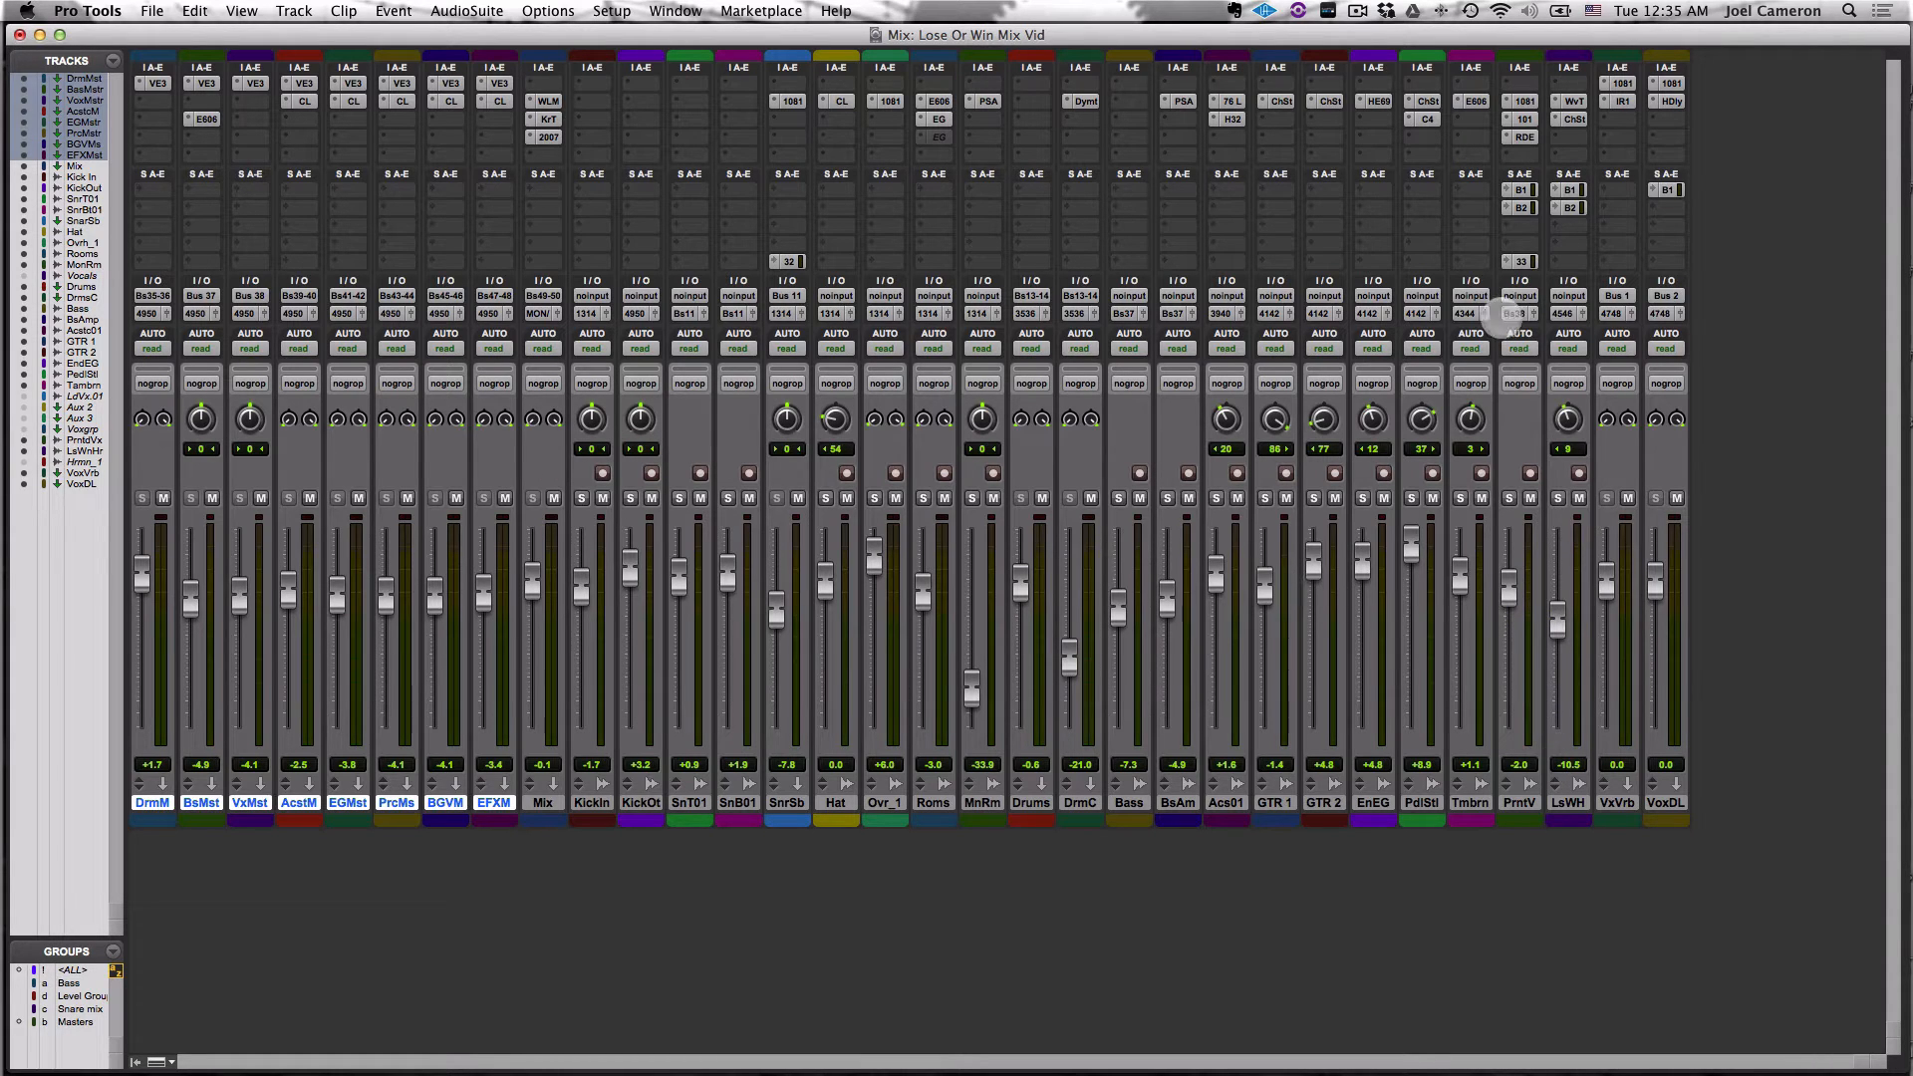
Step: Set the Printed Vox track's send to Bus 33 to pre-fader and close the send window
{"action": "left_click", "coordinate": [1520, 261]}
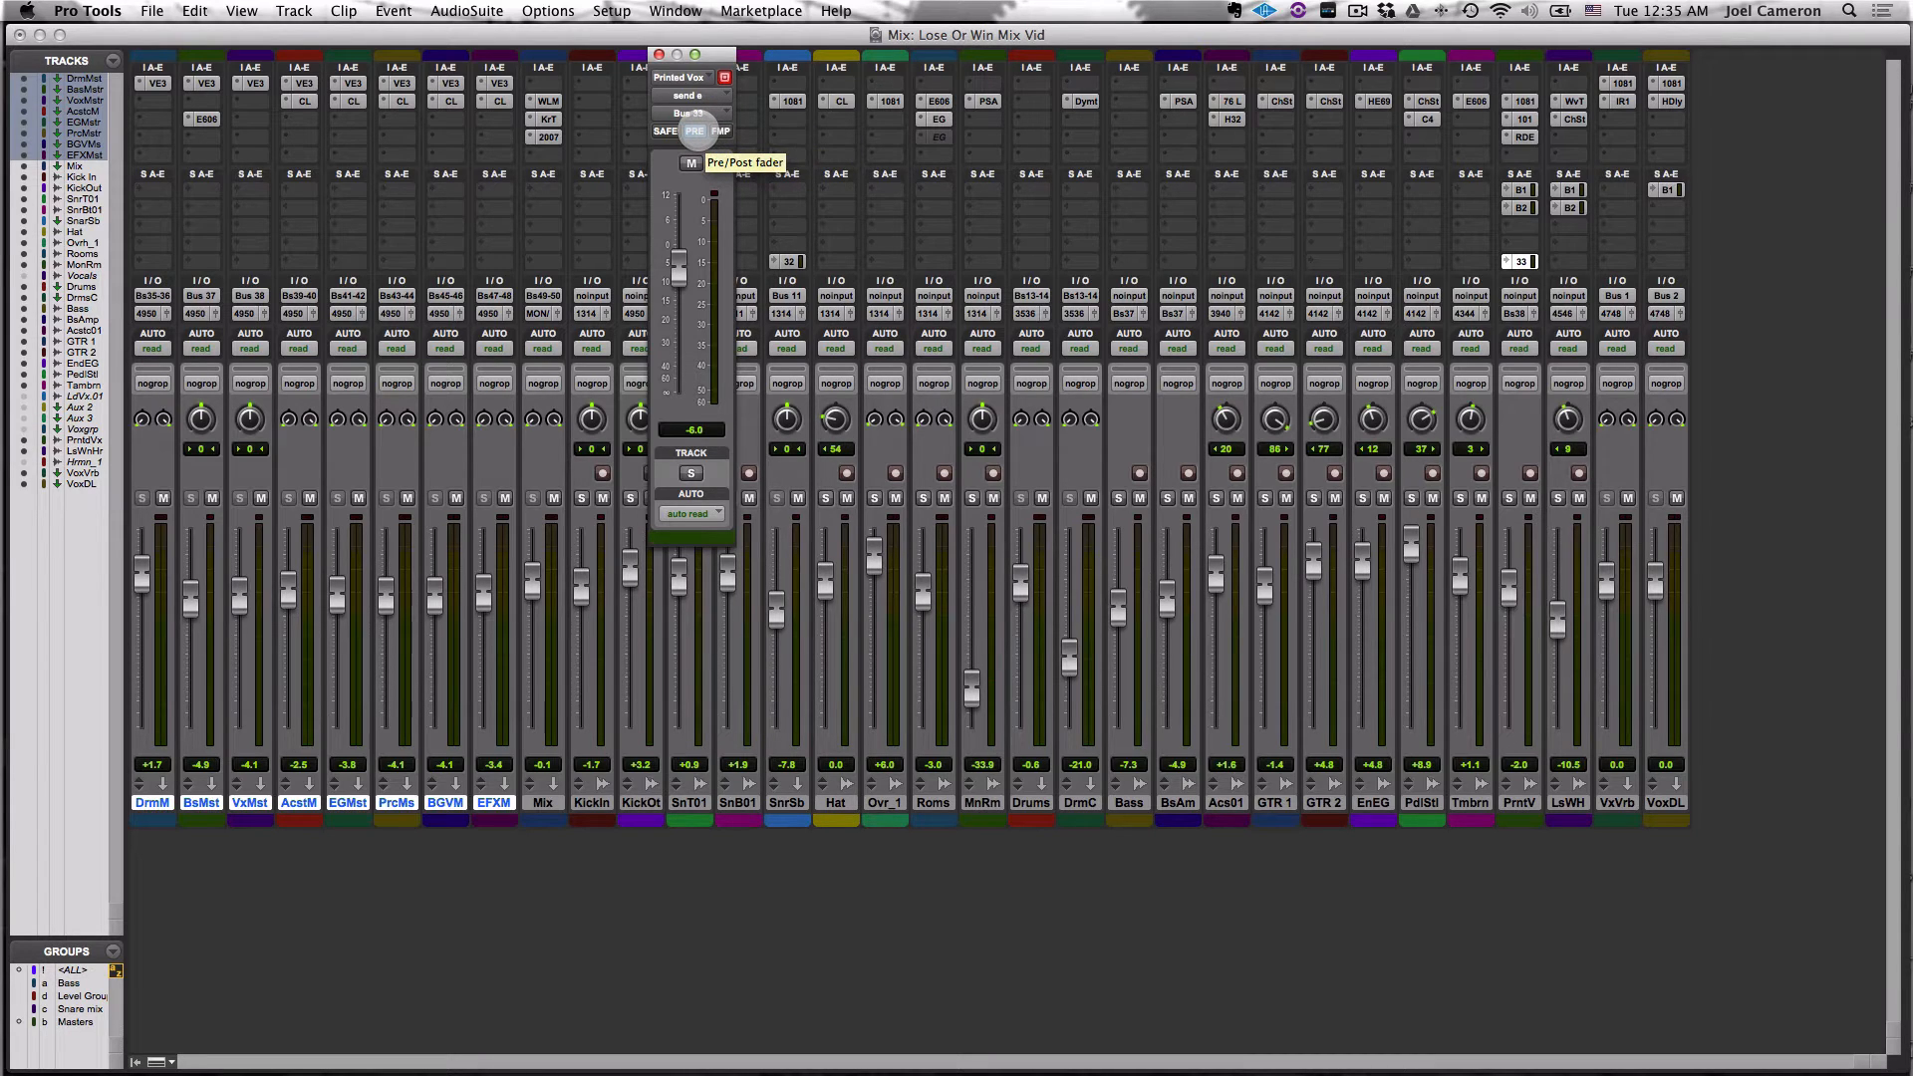
{"action": "left_click", "coordinate": [694, 133]}
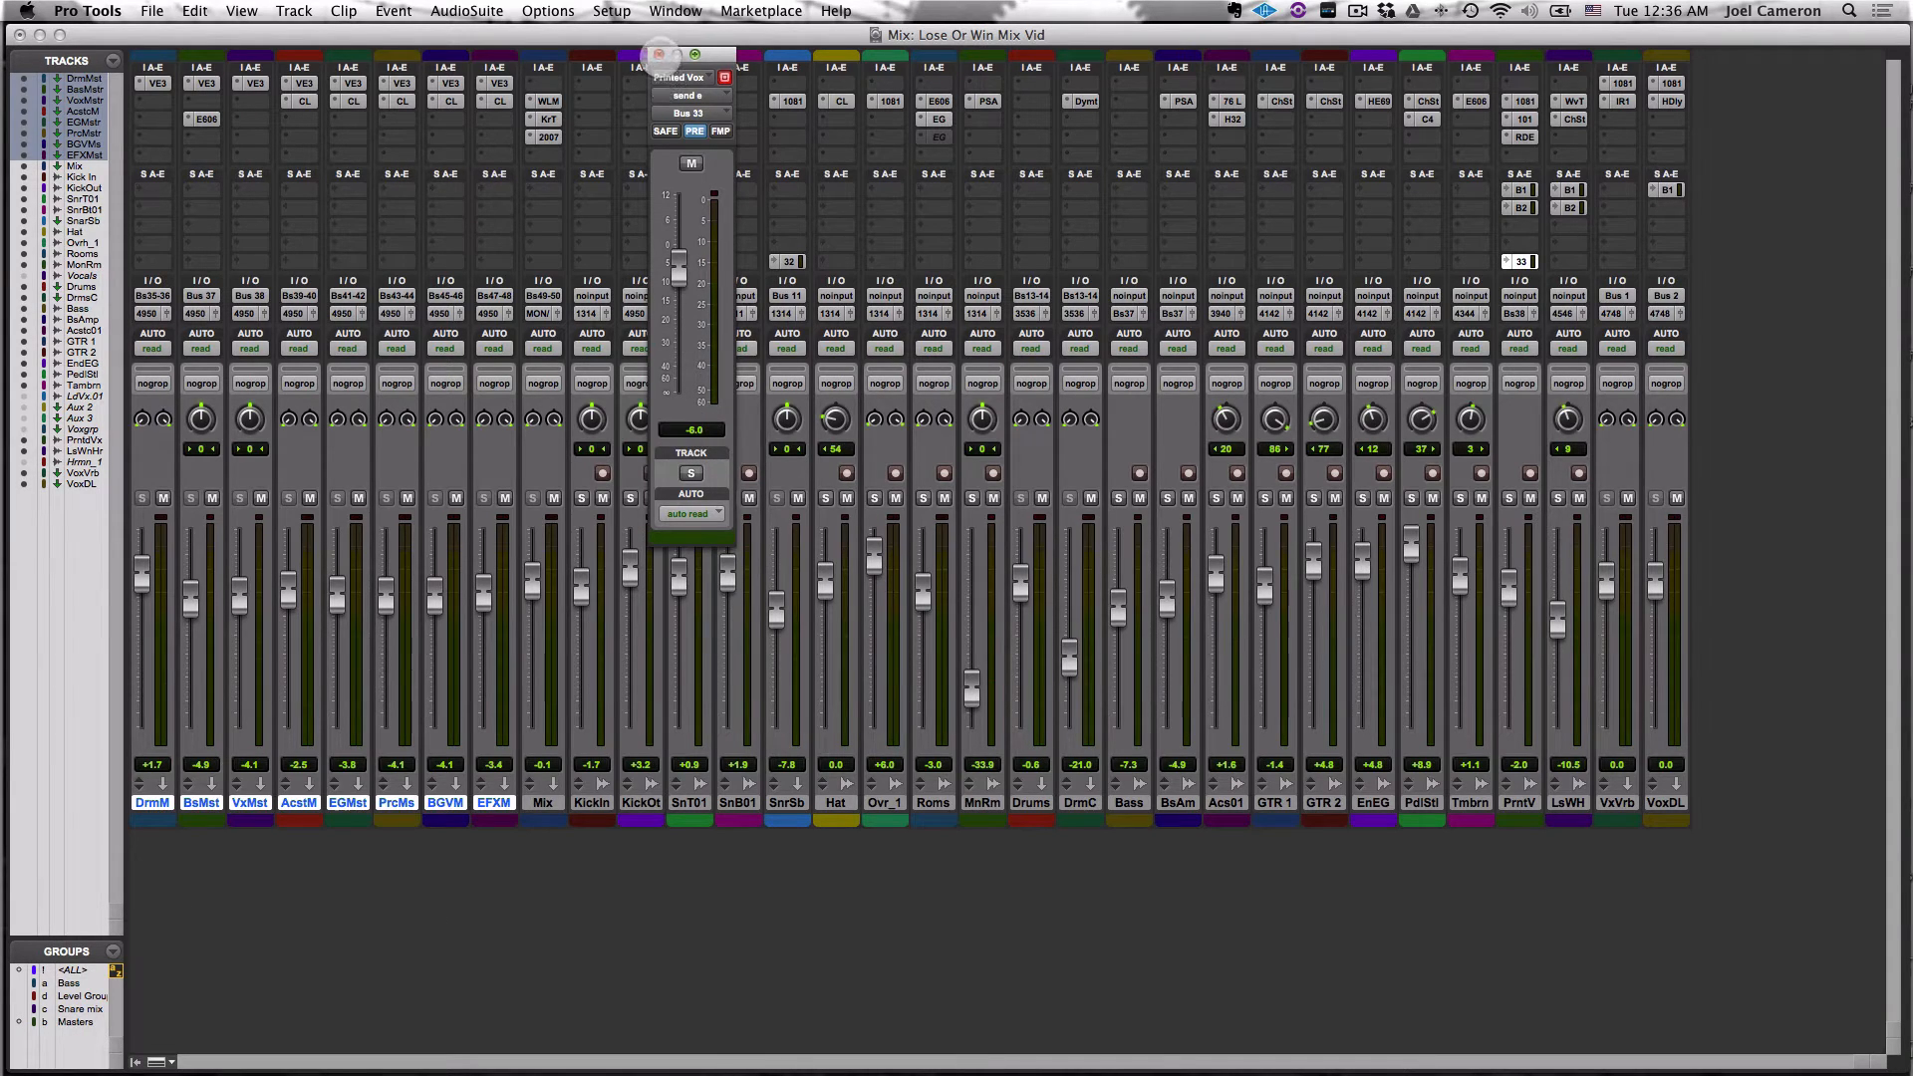
{"action": "left_click", "coordinate": [658, 54]}
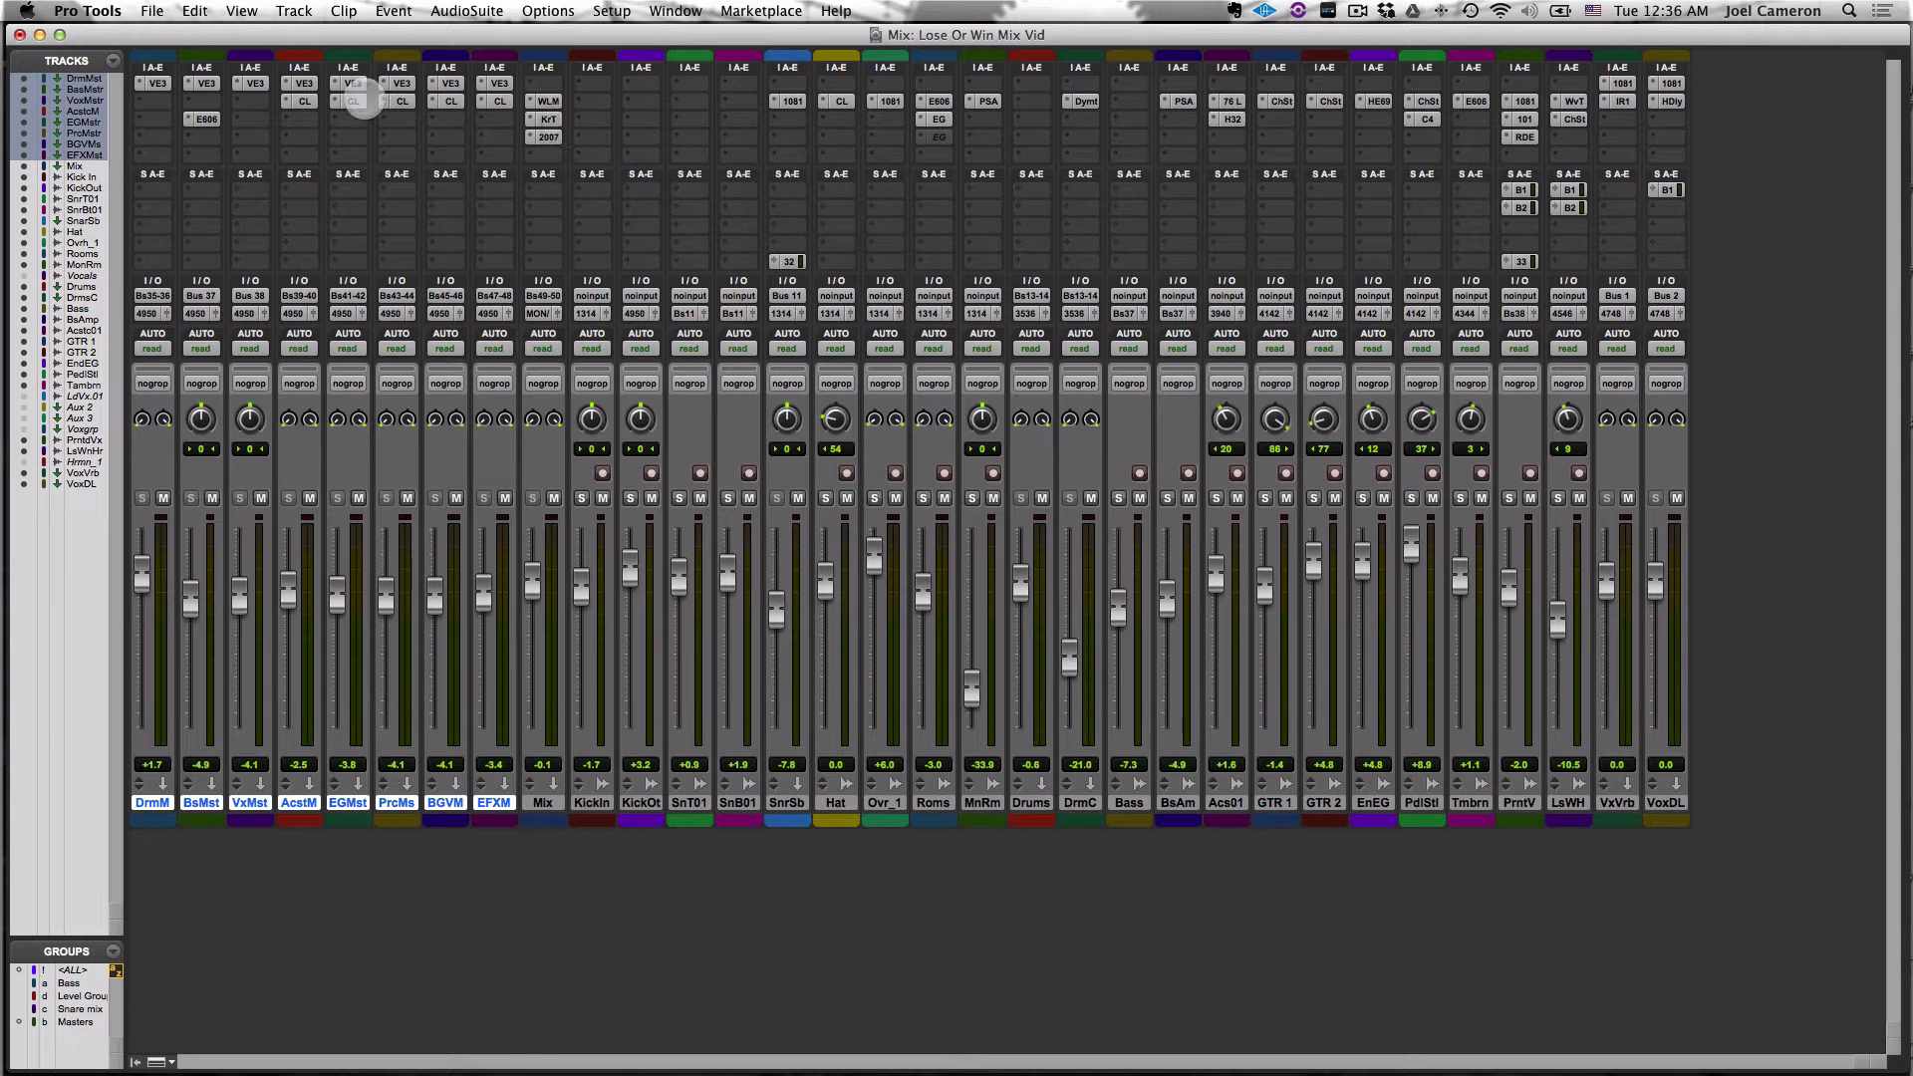
Step: Inspect the Dyn3 Compressor/Limiter keyed from Bus 33 on the Acoustic master, and select the GTR 1 to PdlStl tracks feeding the electric guitar master
{"action": "left_click", "coordinate": [305, 101]}
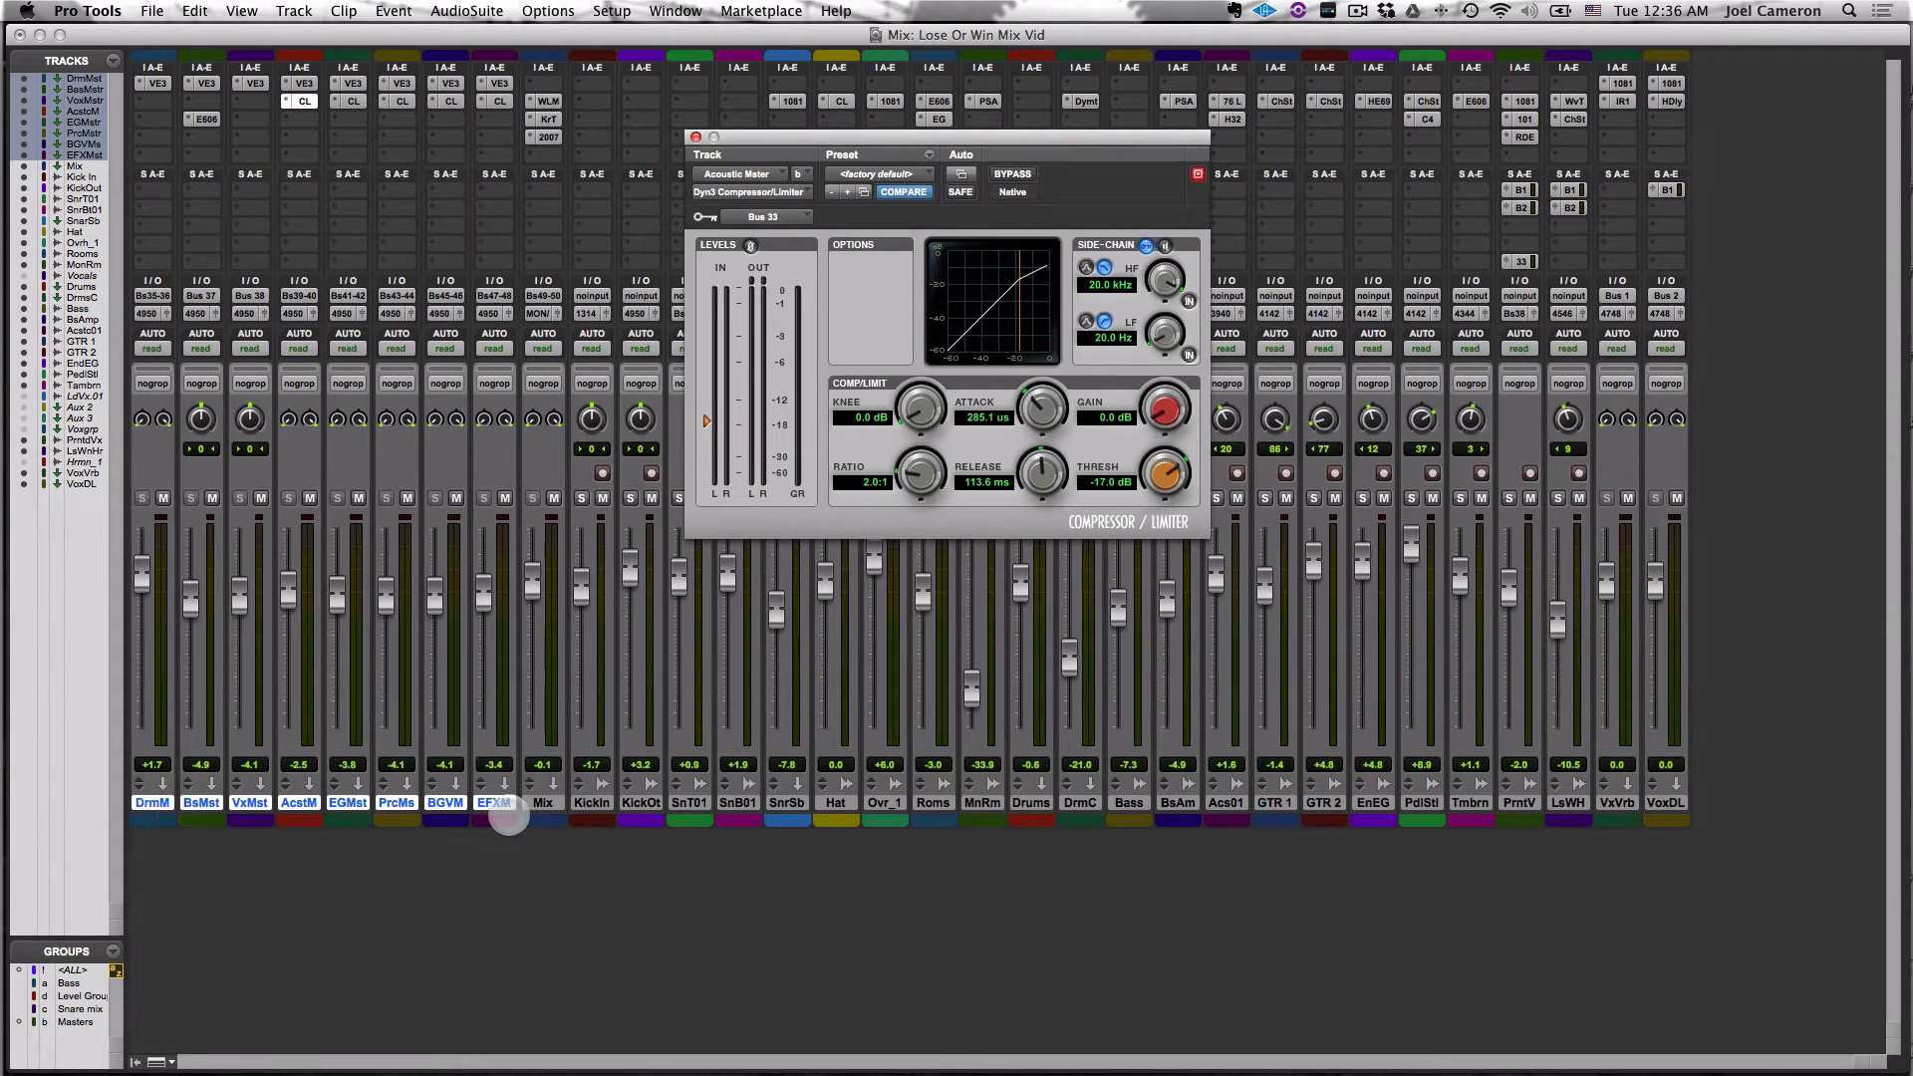
{"action": "left_click", "coordinate": [1269, 803]}
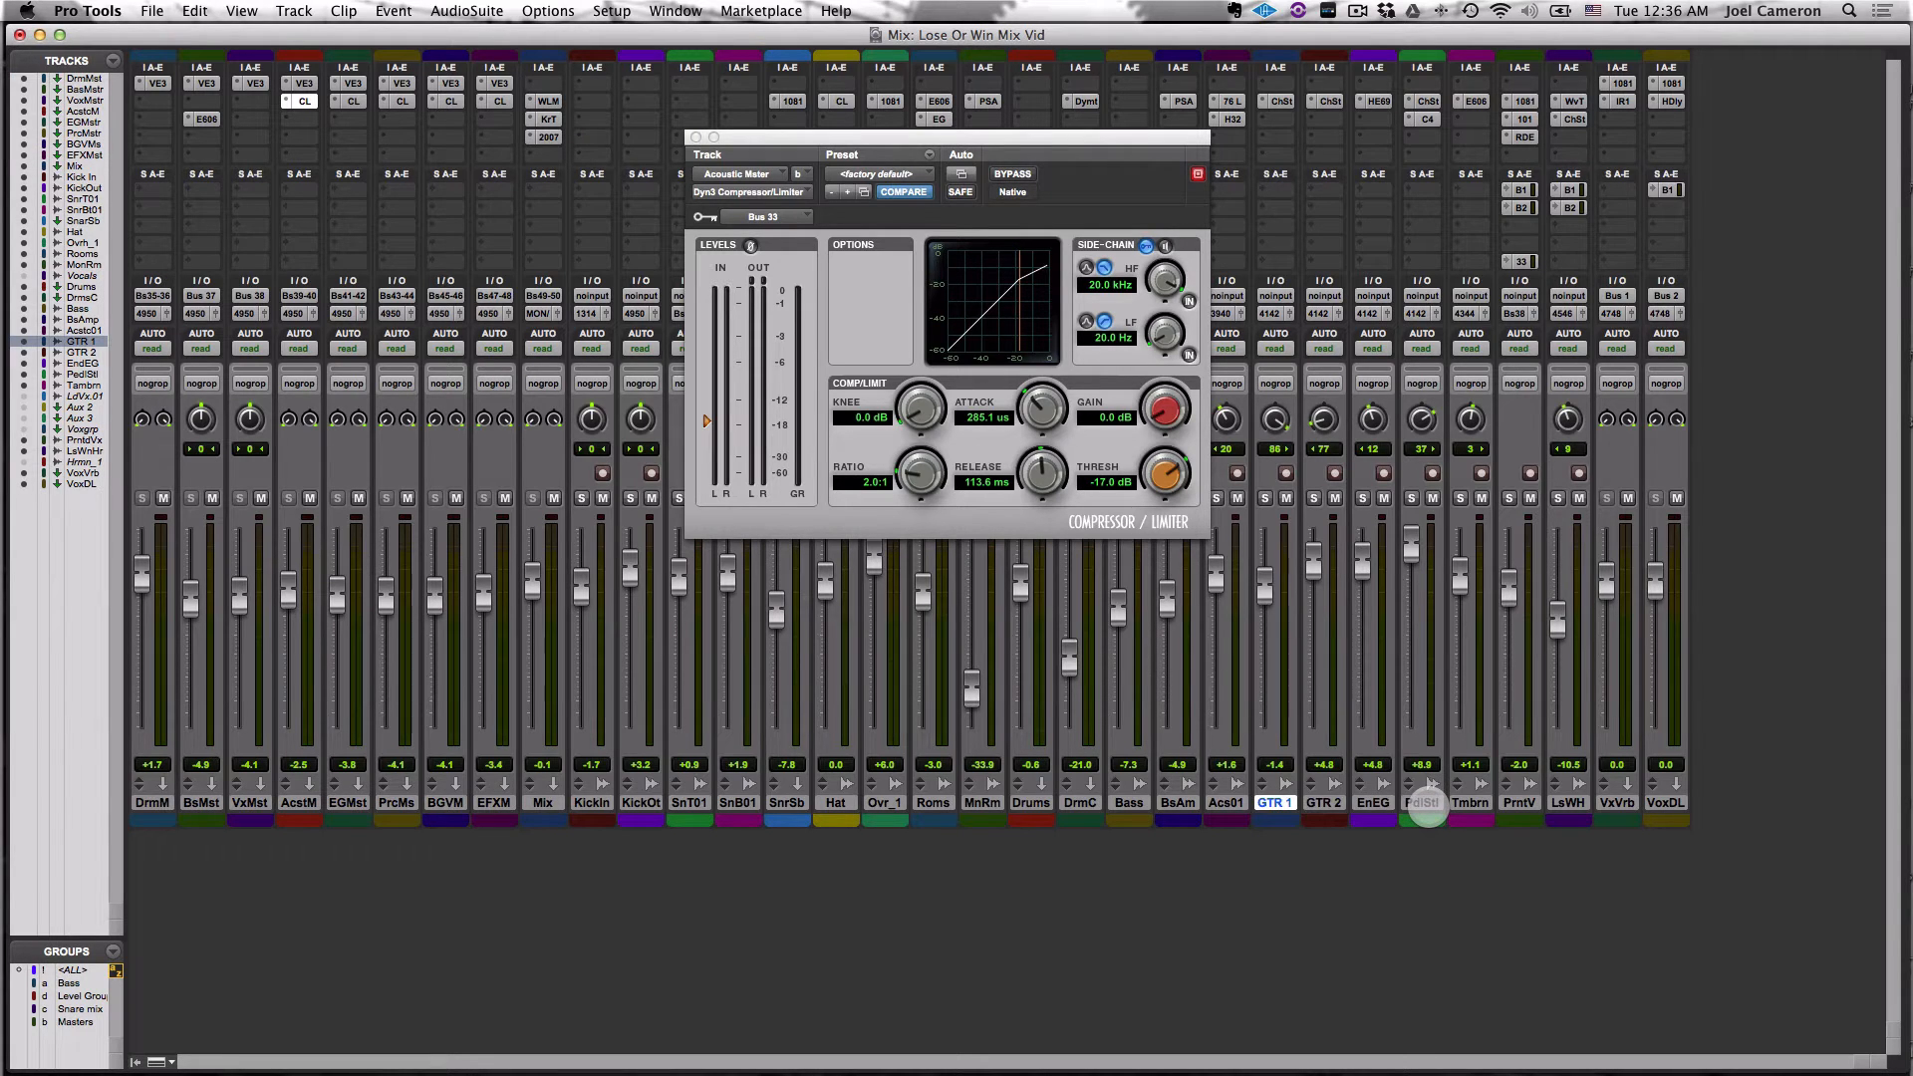
{"action": "left_click", "coordinate": [1422, 803], "text": "shift"}
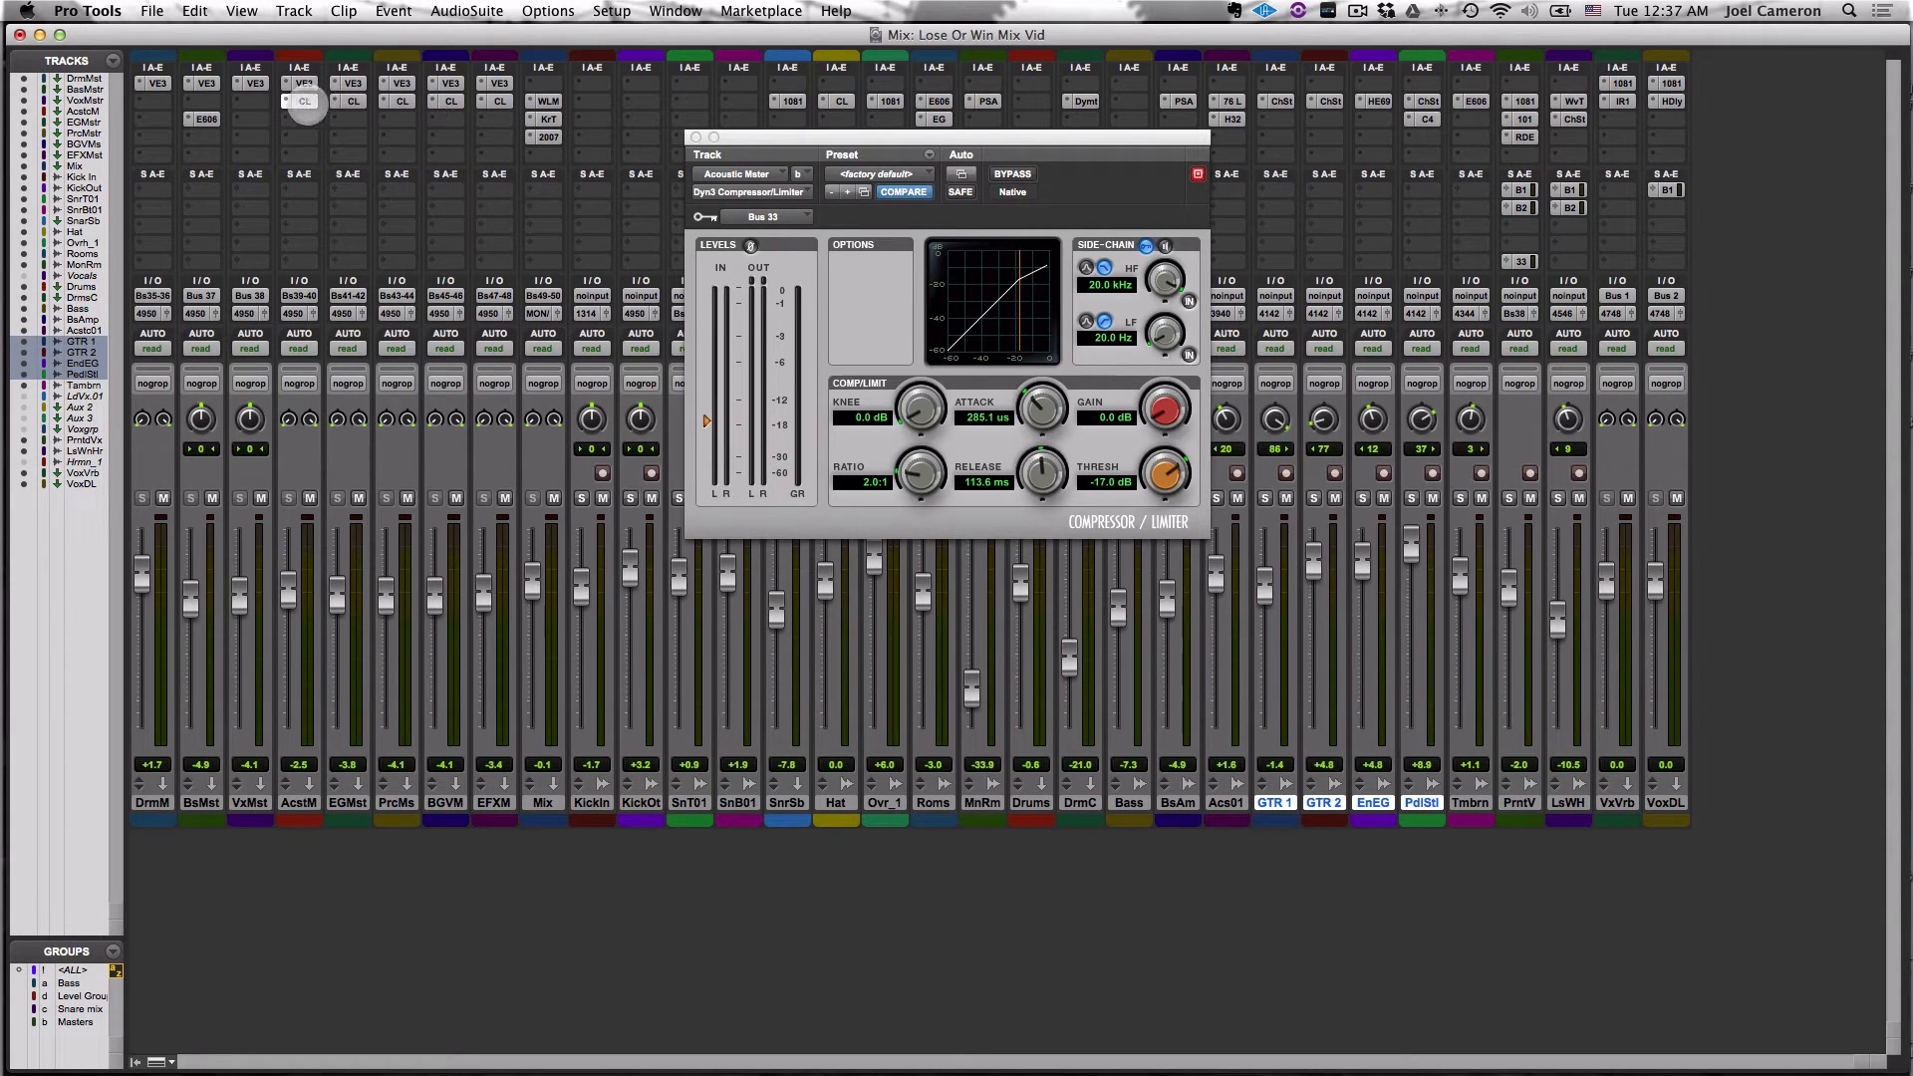
{"action": "left_click", "coordinate": [304, 101]}
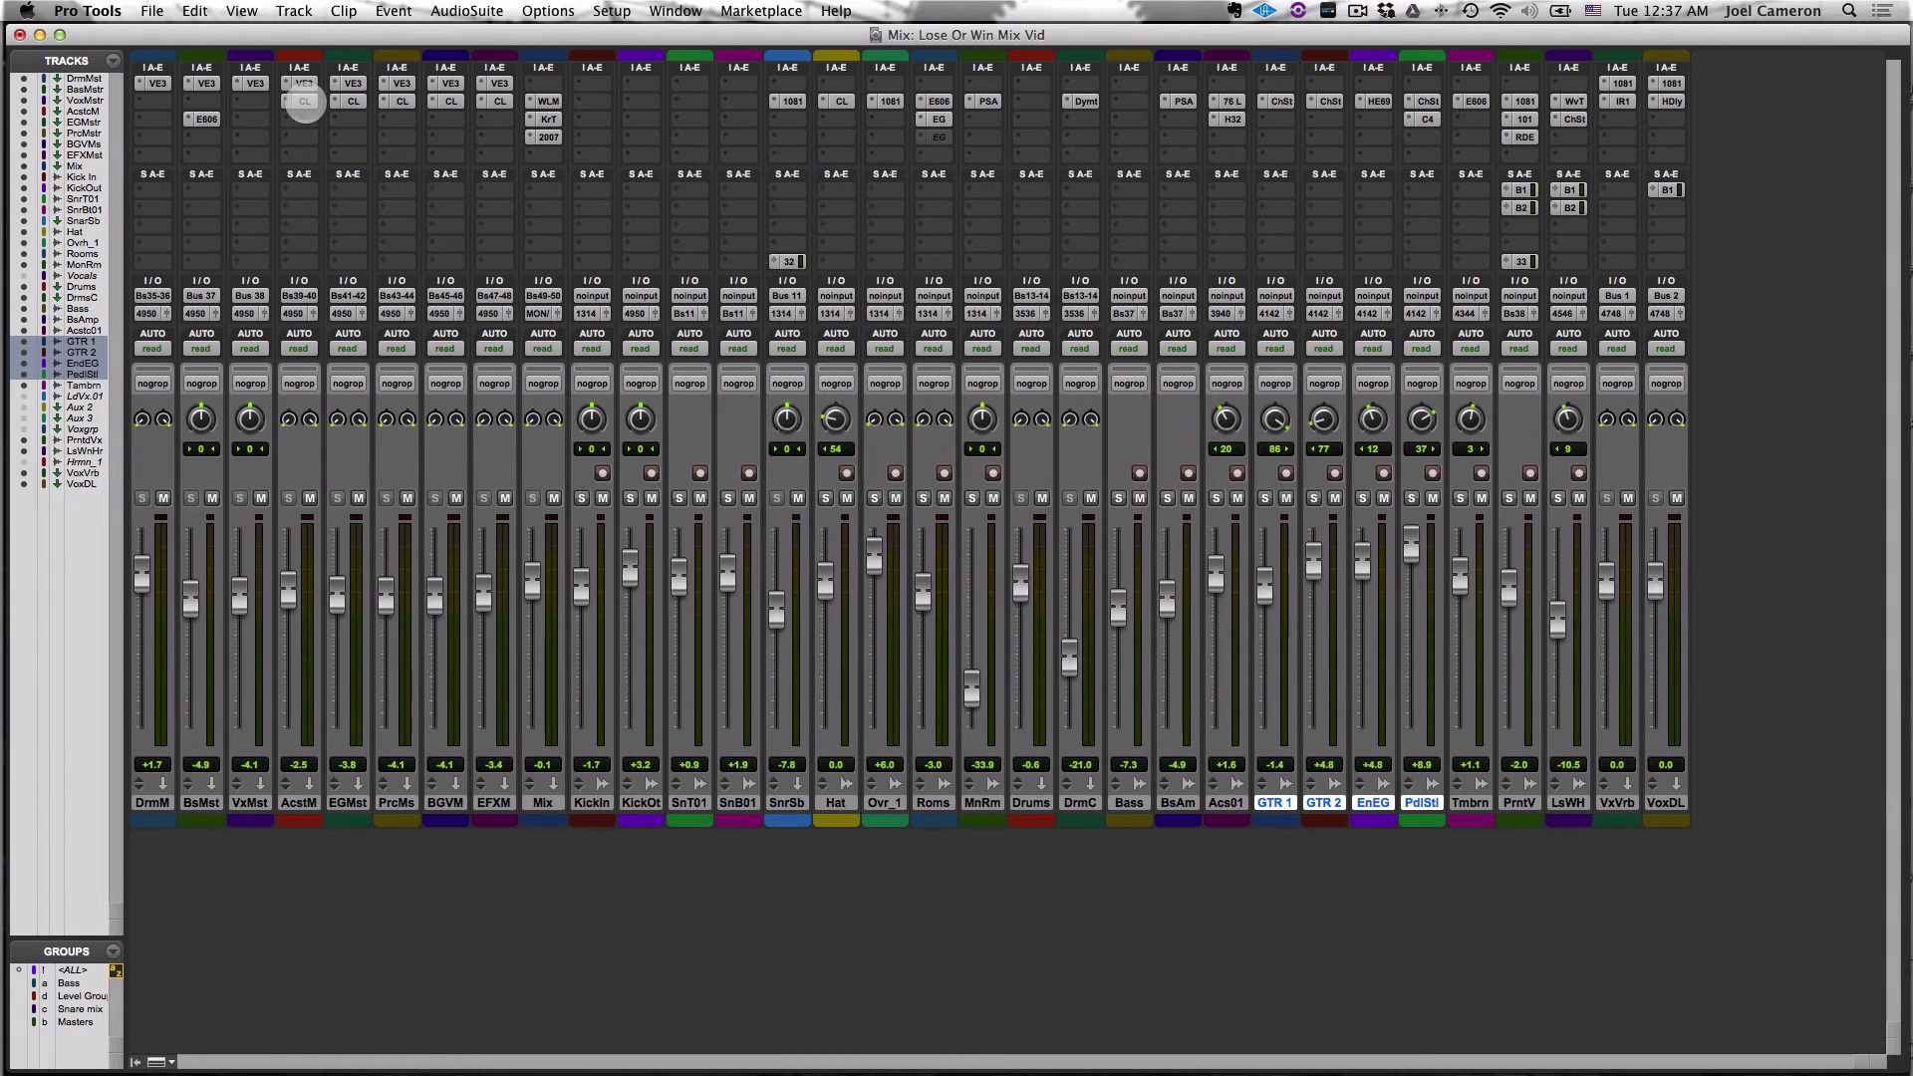
Step: Play the mix while watching the gain reduction of the Acoustic master's Dyn3 Compressor/Limiter, and close the plug-in window
{"action": "left_click", "coordinate": [305, 100]}
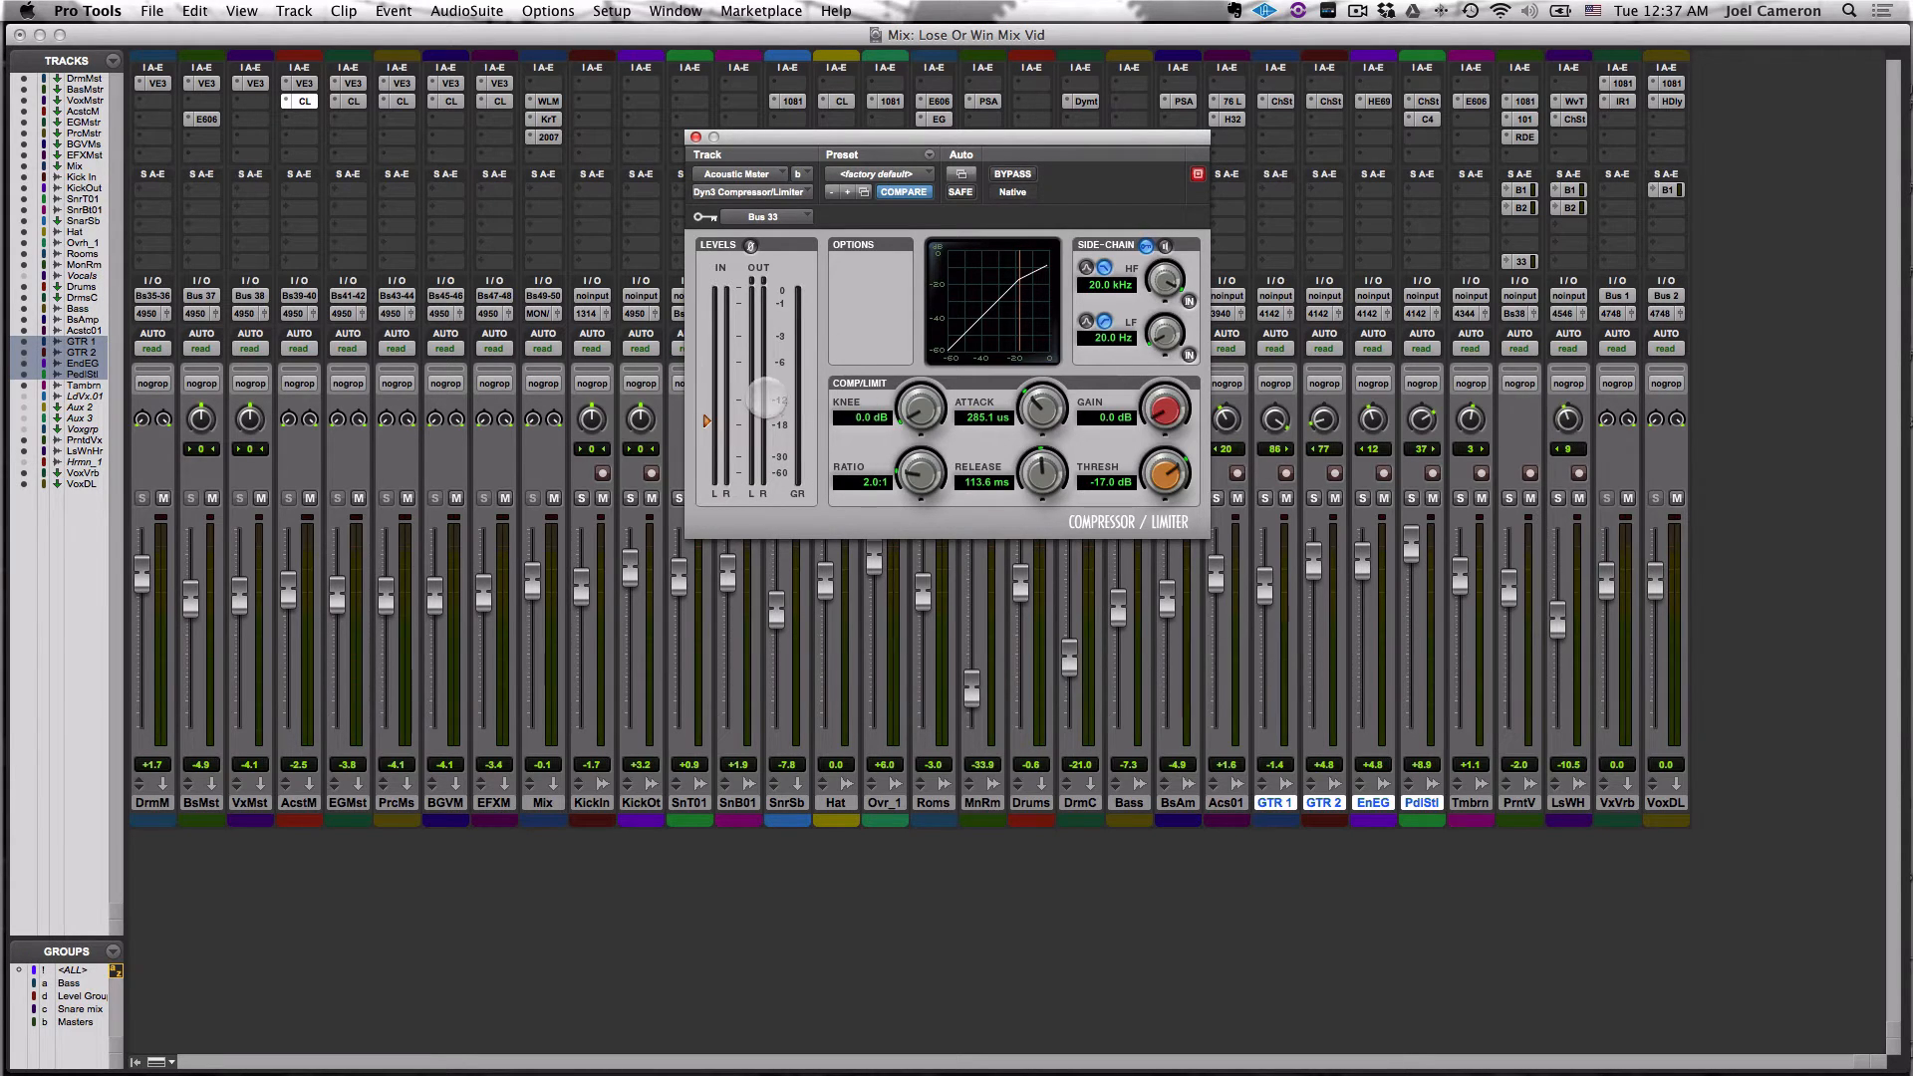
{"action": "key", "text": "space"}
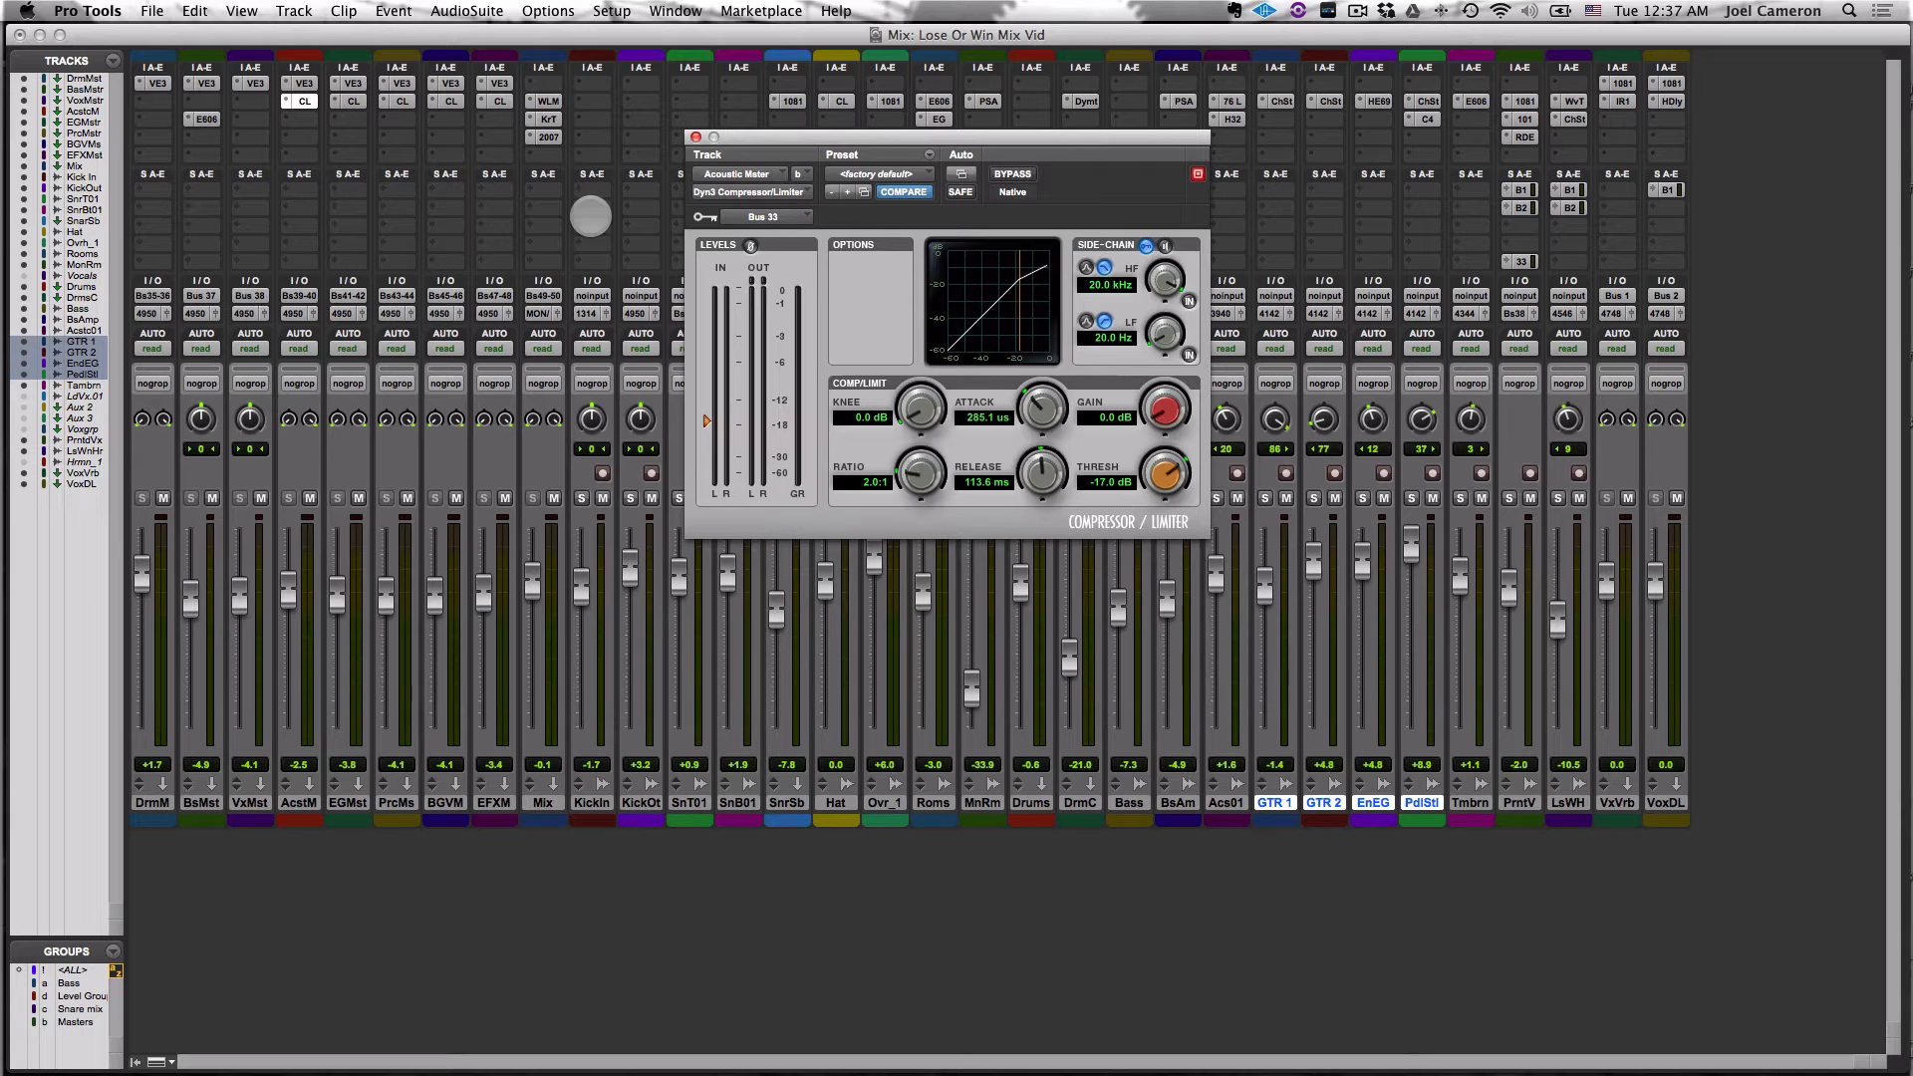
{"action": "key", "text": "space"}
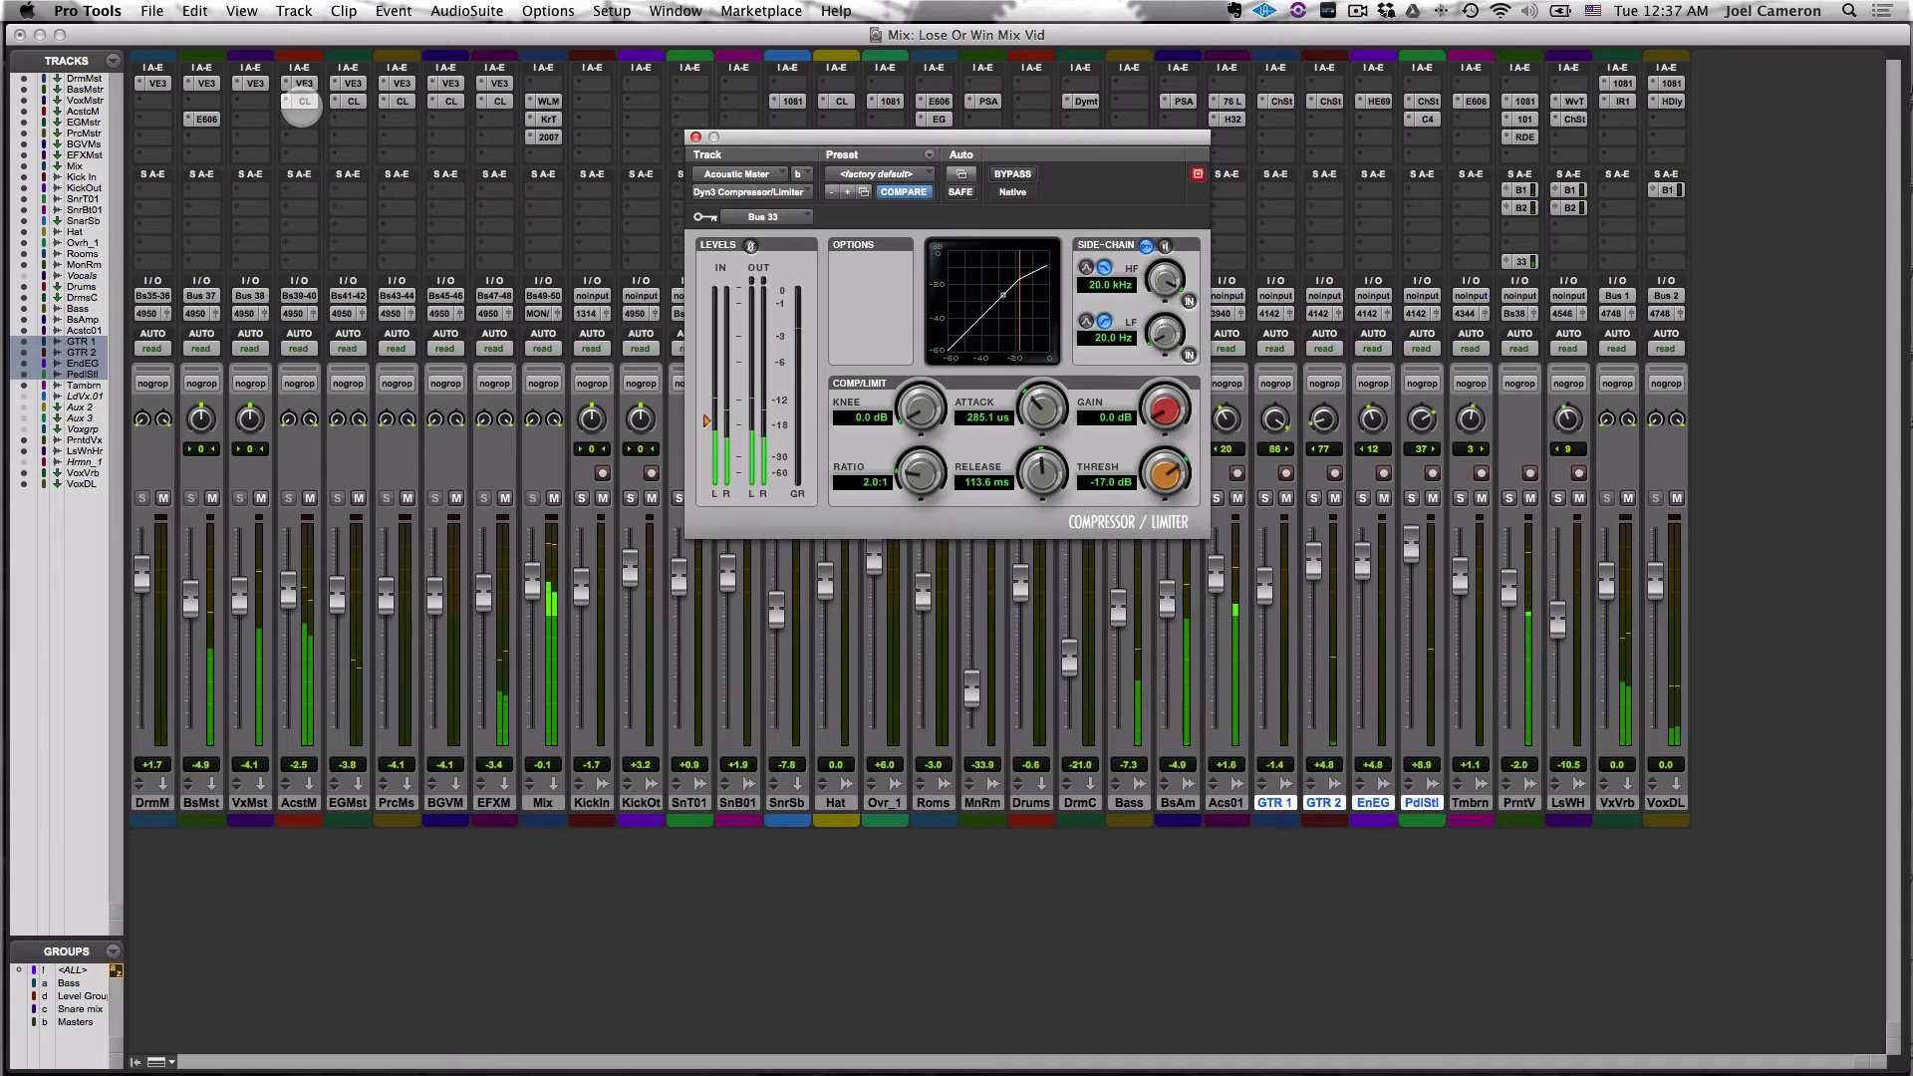
{"action": "left_click", "coordinate": [304, 102]}
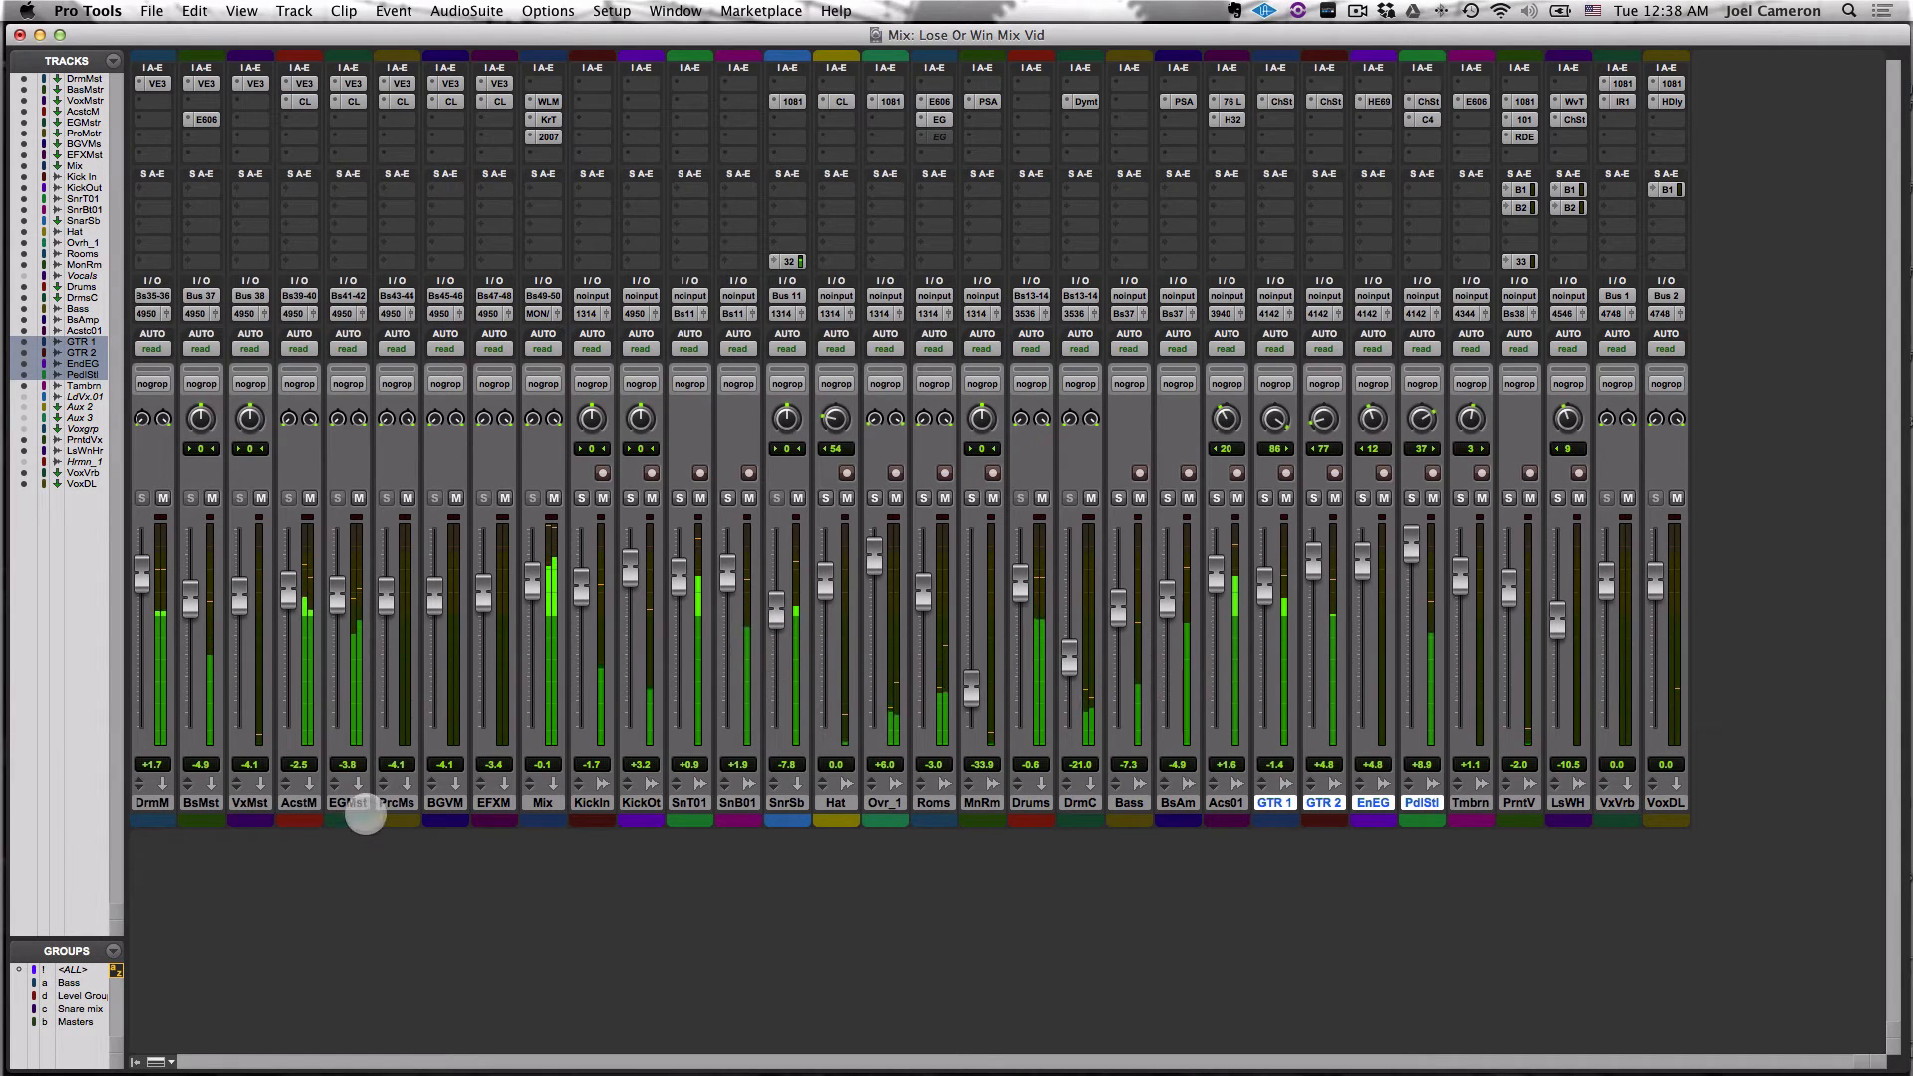
Step: Select the DrmM to EFXM master tracks and compare the mix with their CL compressors bypassed and active
{"action": "left_click", "coordinate": [495, 802]}
{"action": "left_click", "coordinate": [152, 802], "text": "shift"}
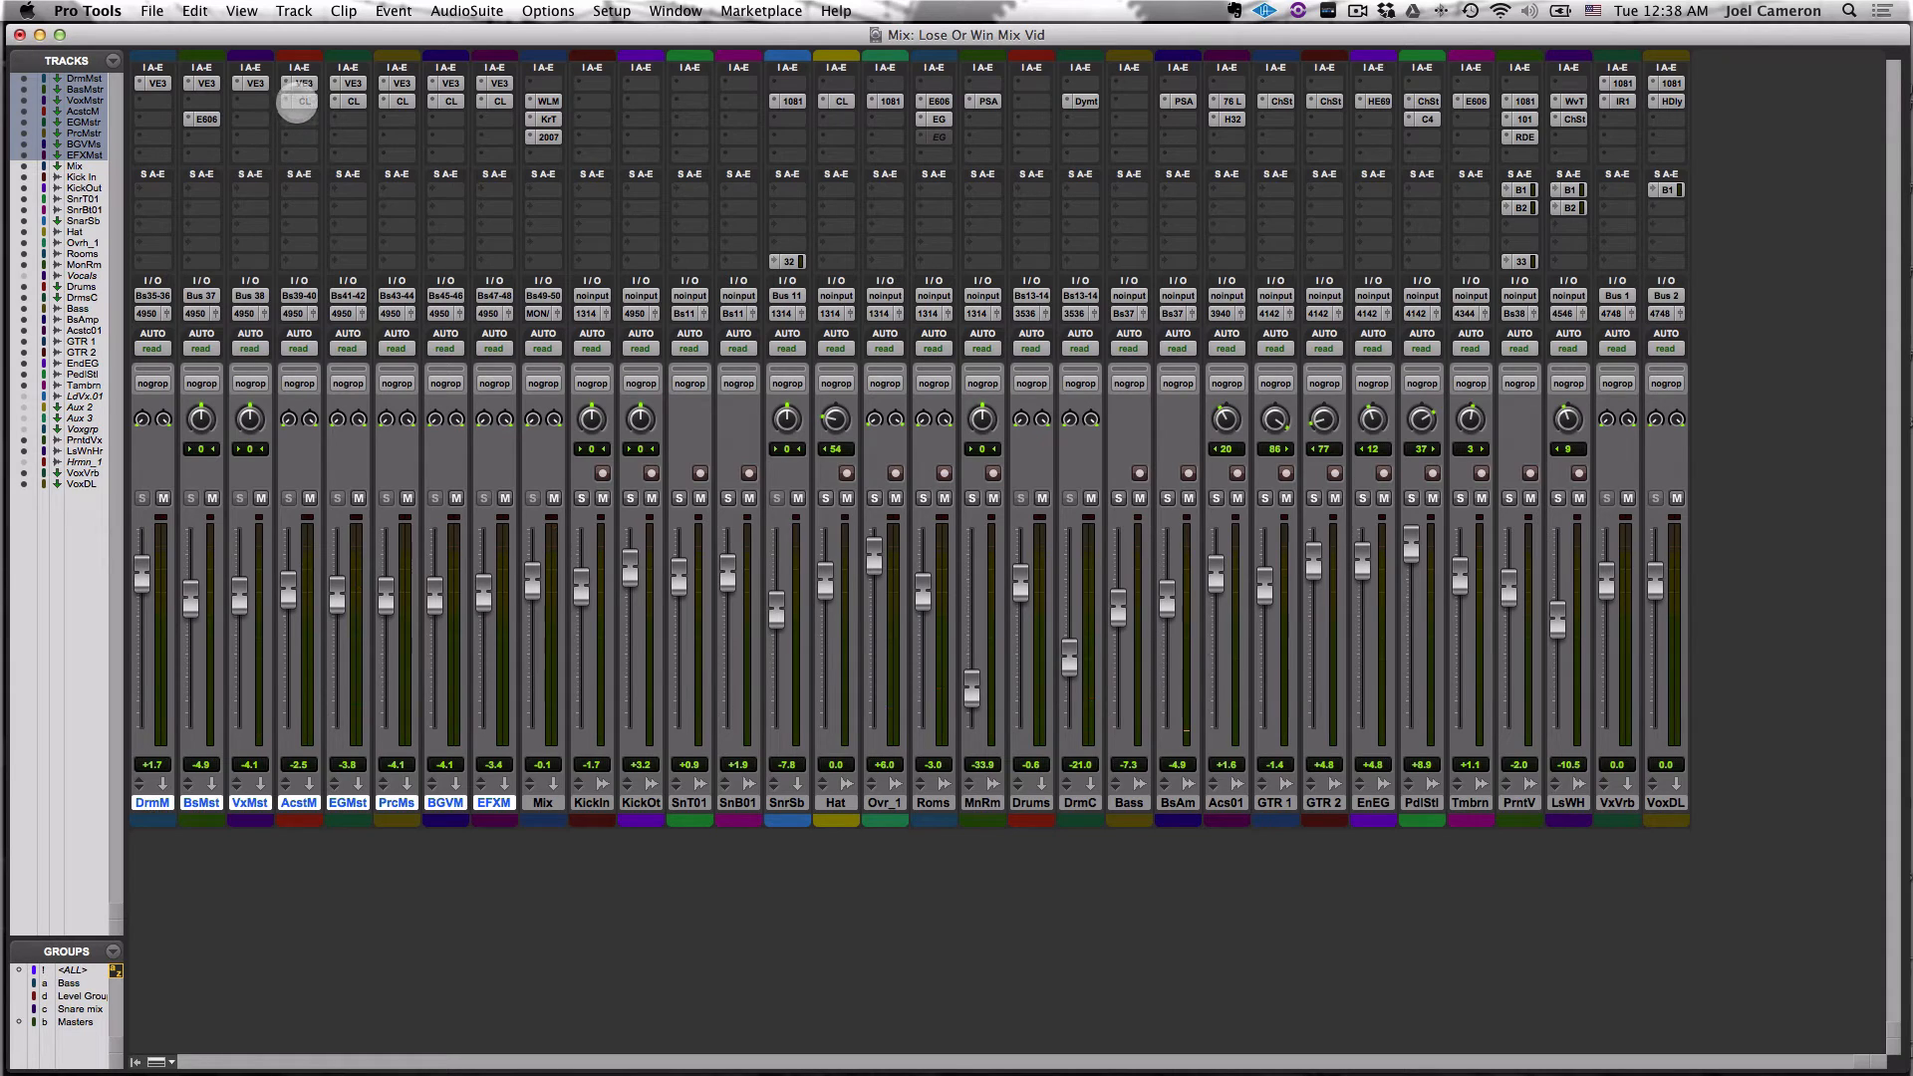
{"action": "left_click", "coordinate": [297, 101], "text": "alt+shift+super"}
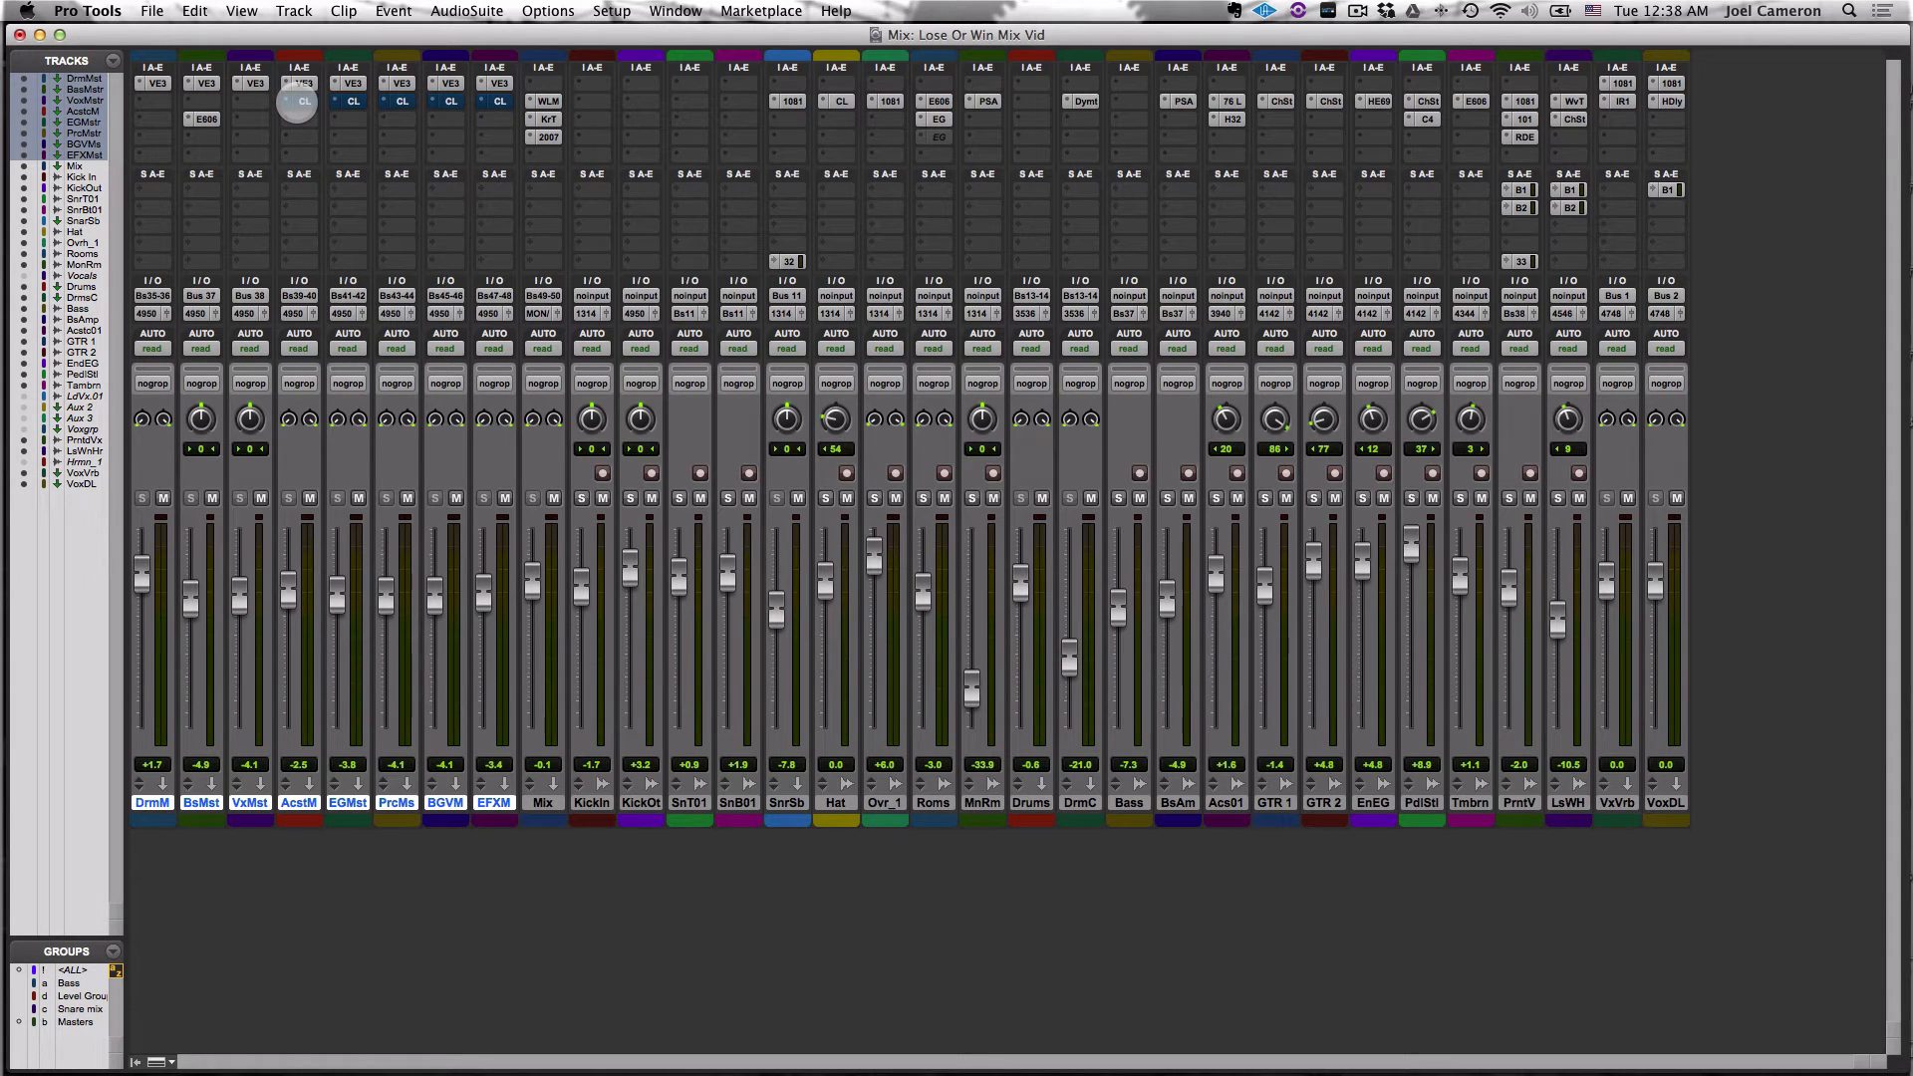
{"action": "key", "text": "space"}
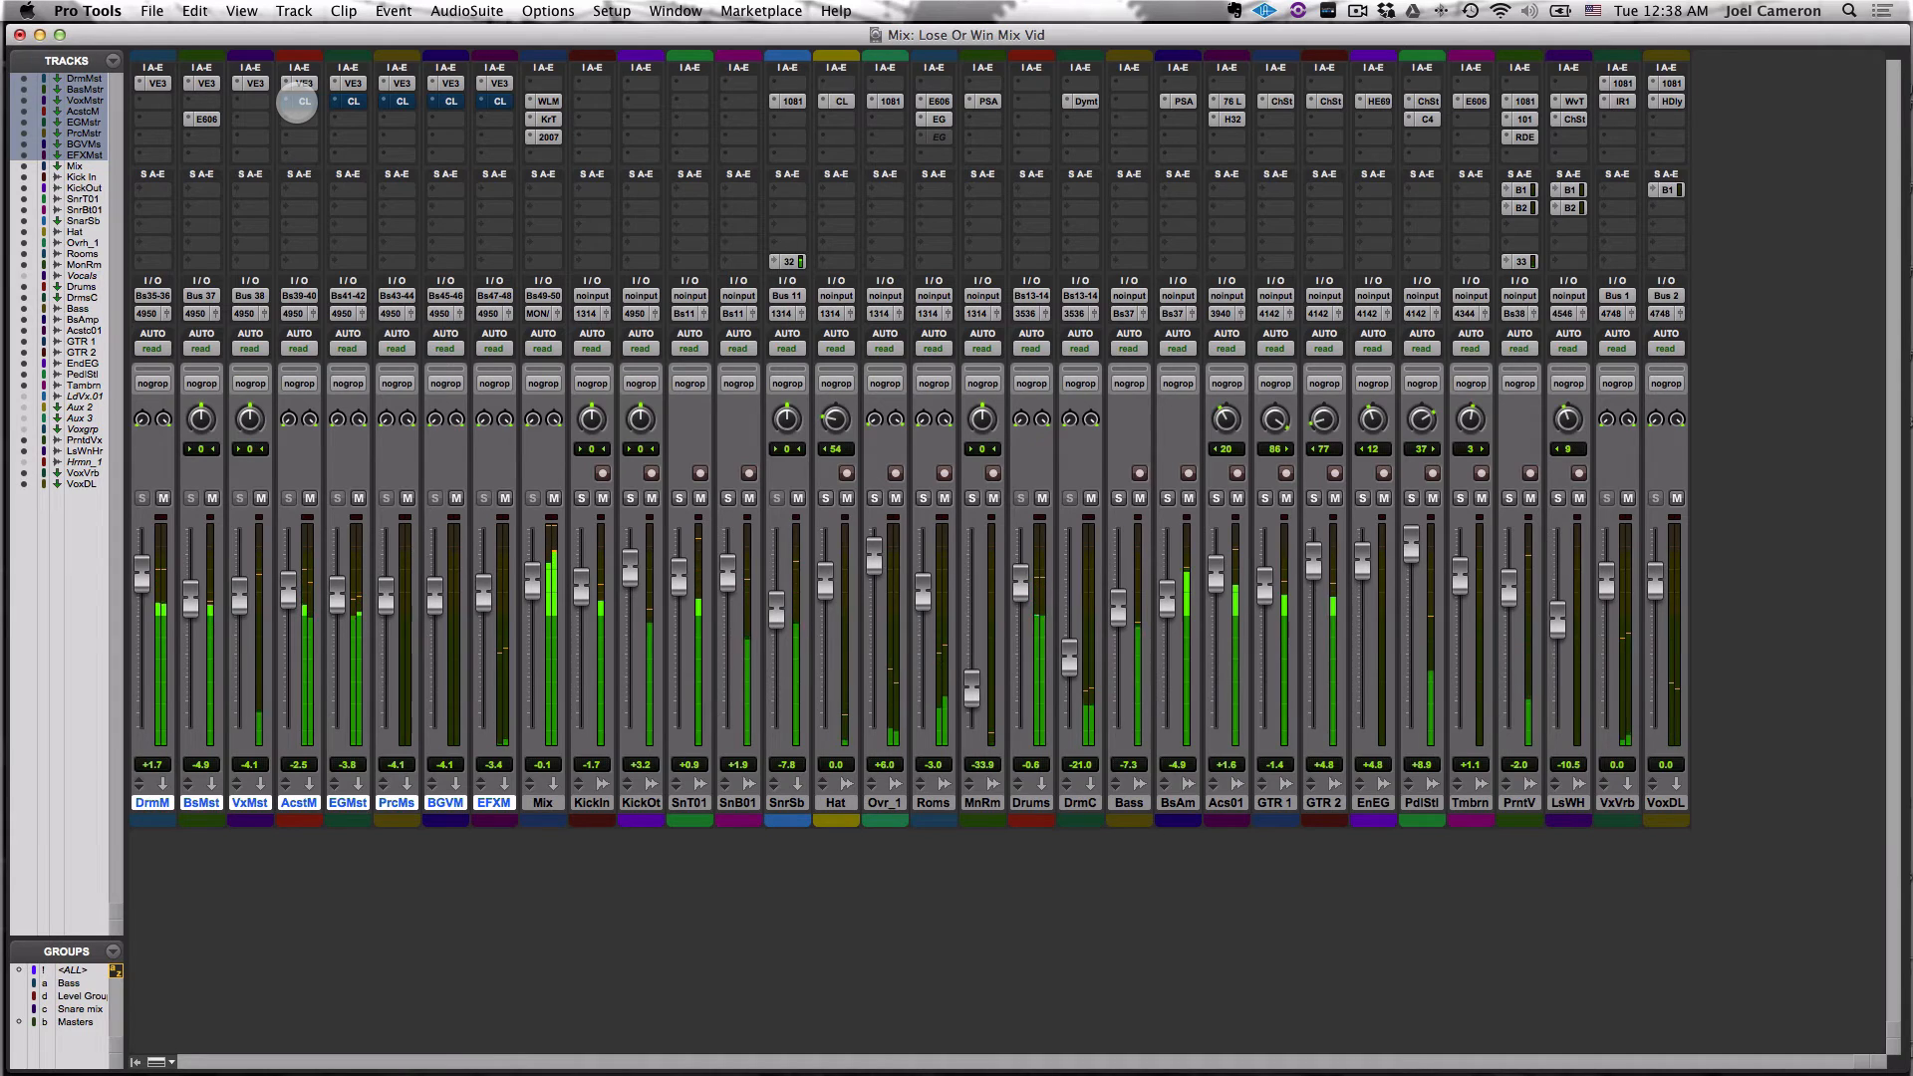
{"action": "left_click", "coordinate": [296, 103], "text": "shift+super"}
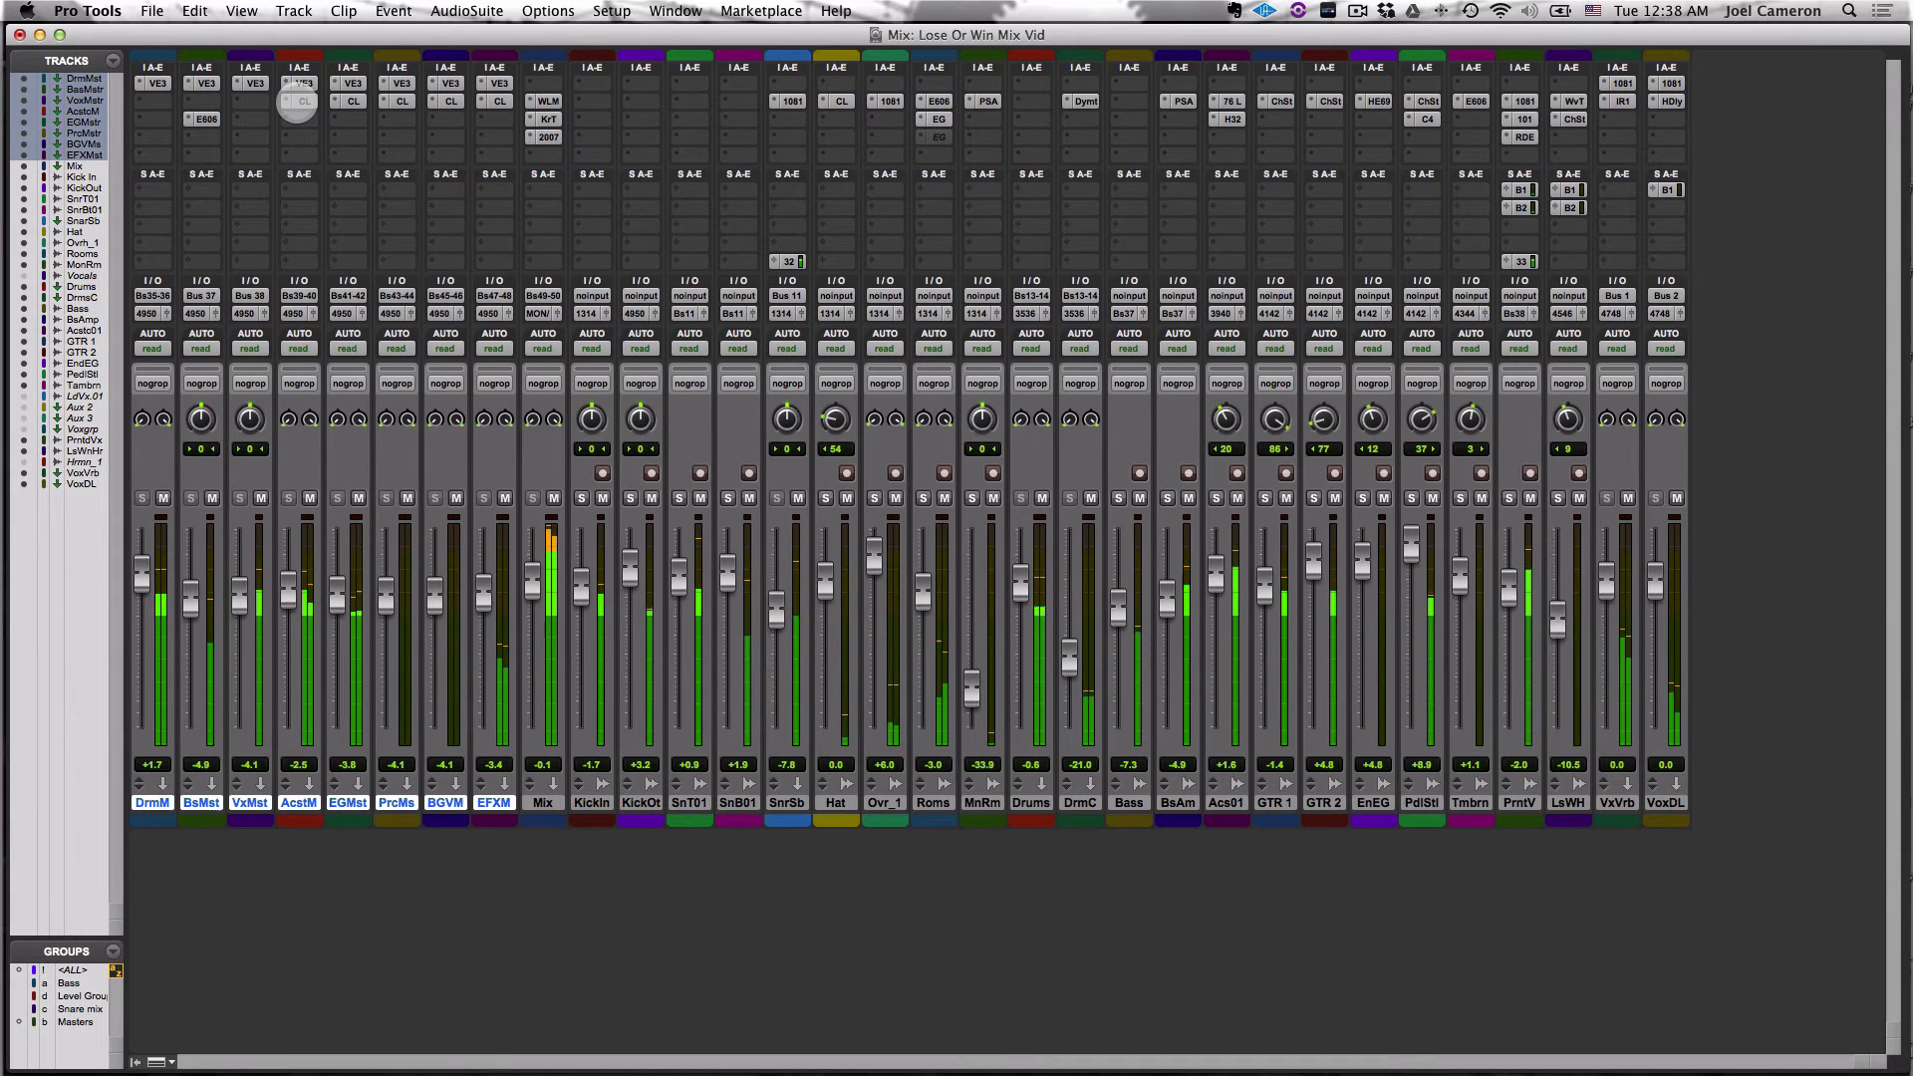
Step: Stop playback, save the session, and play the mix again with the CL compressors active
{"action": "key", "text": "space"}
{"action": "key", "text": "super+s"}
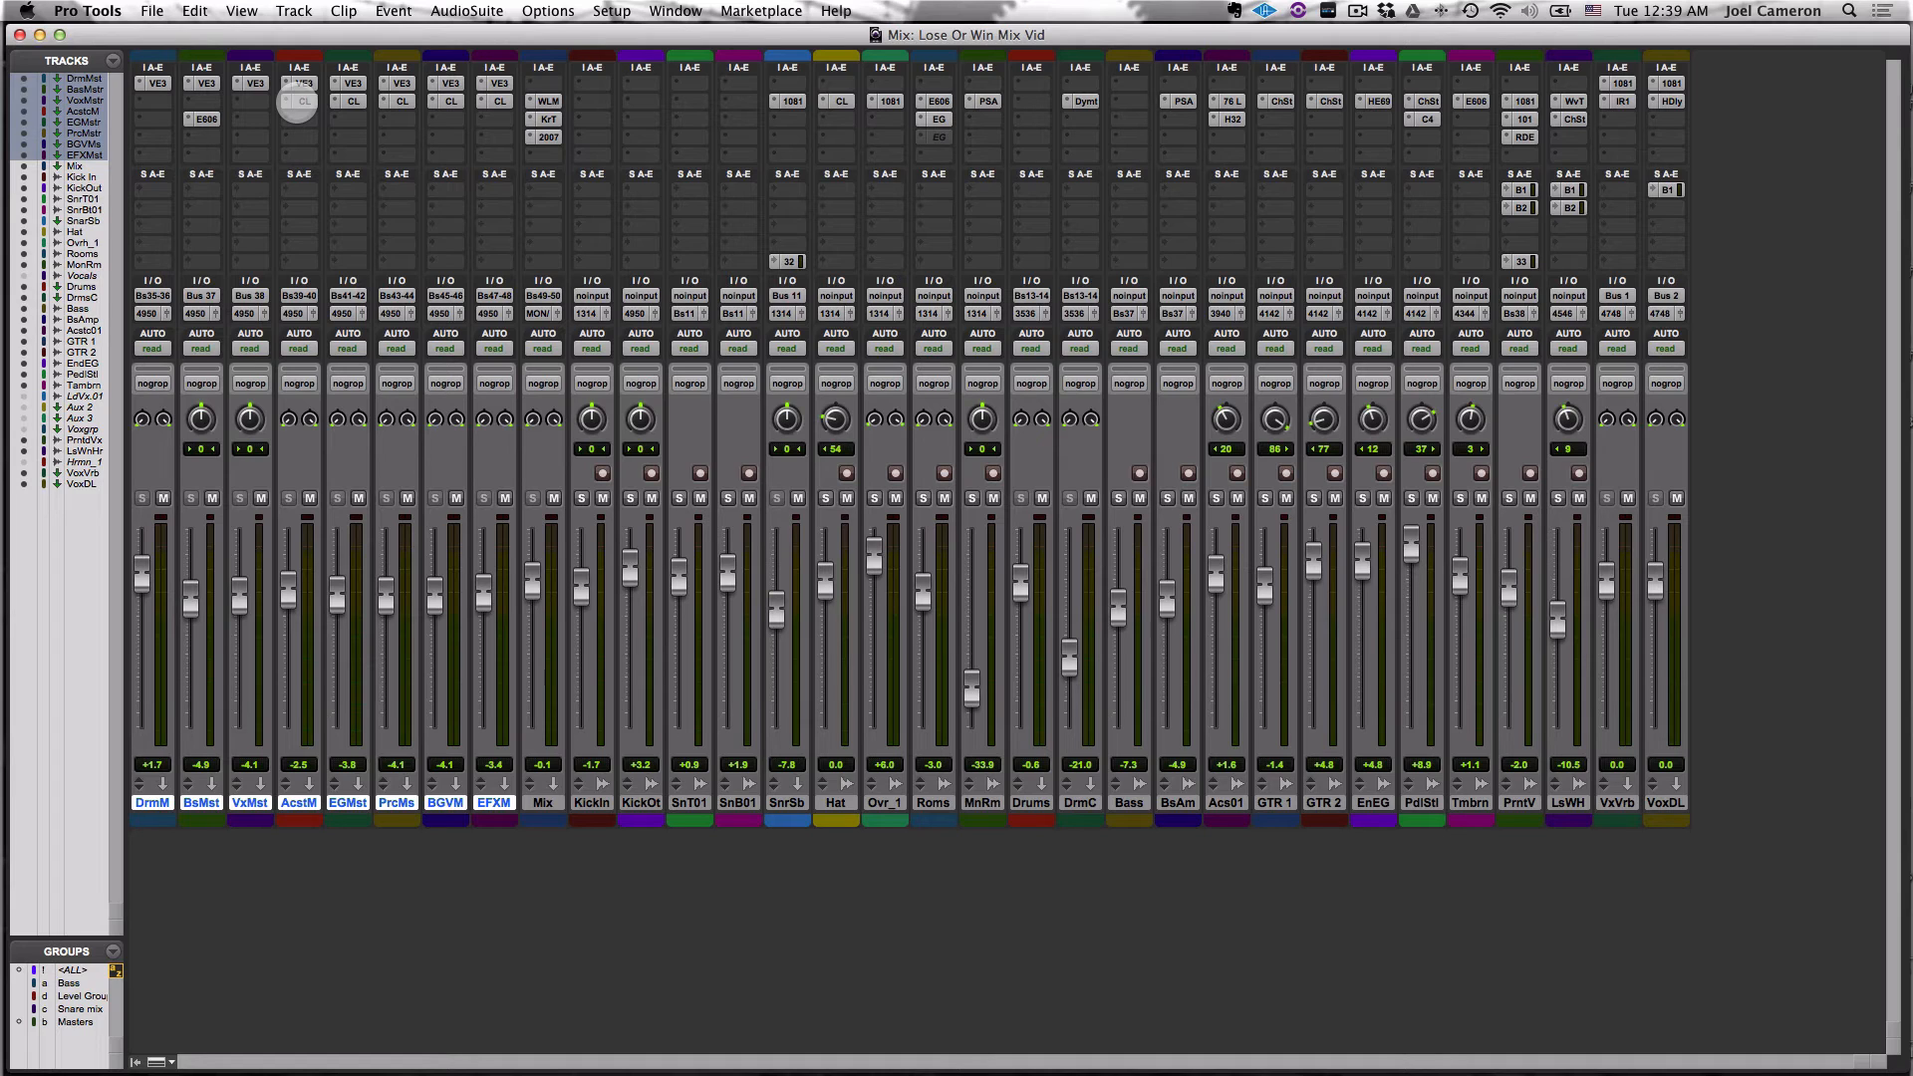
{"action": "key", "text": "space"}
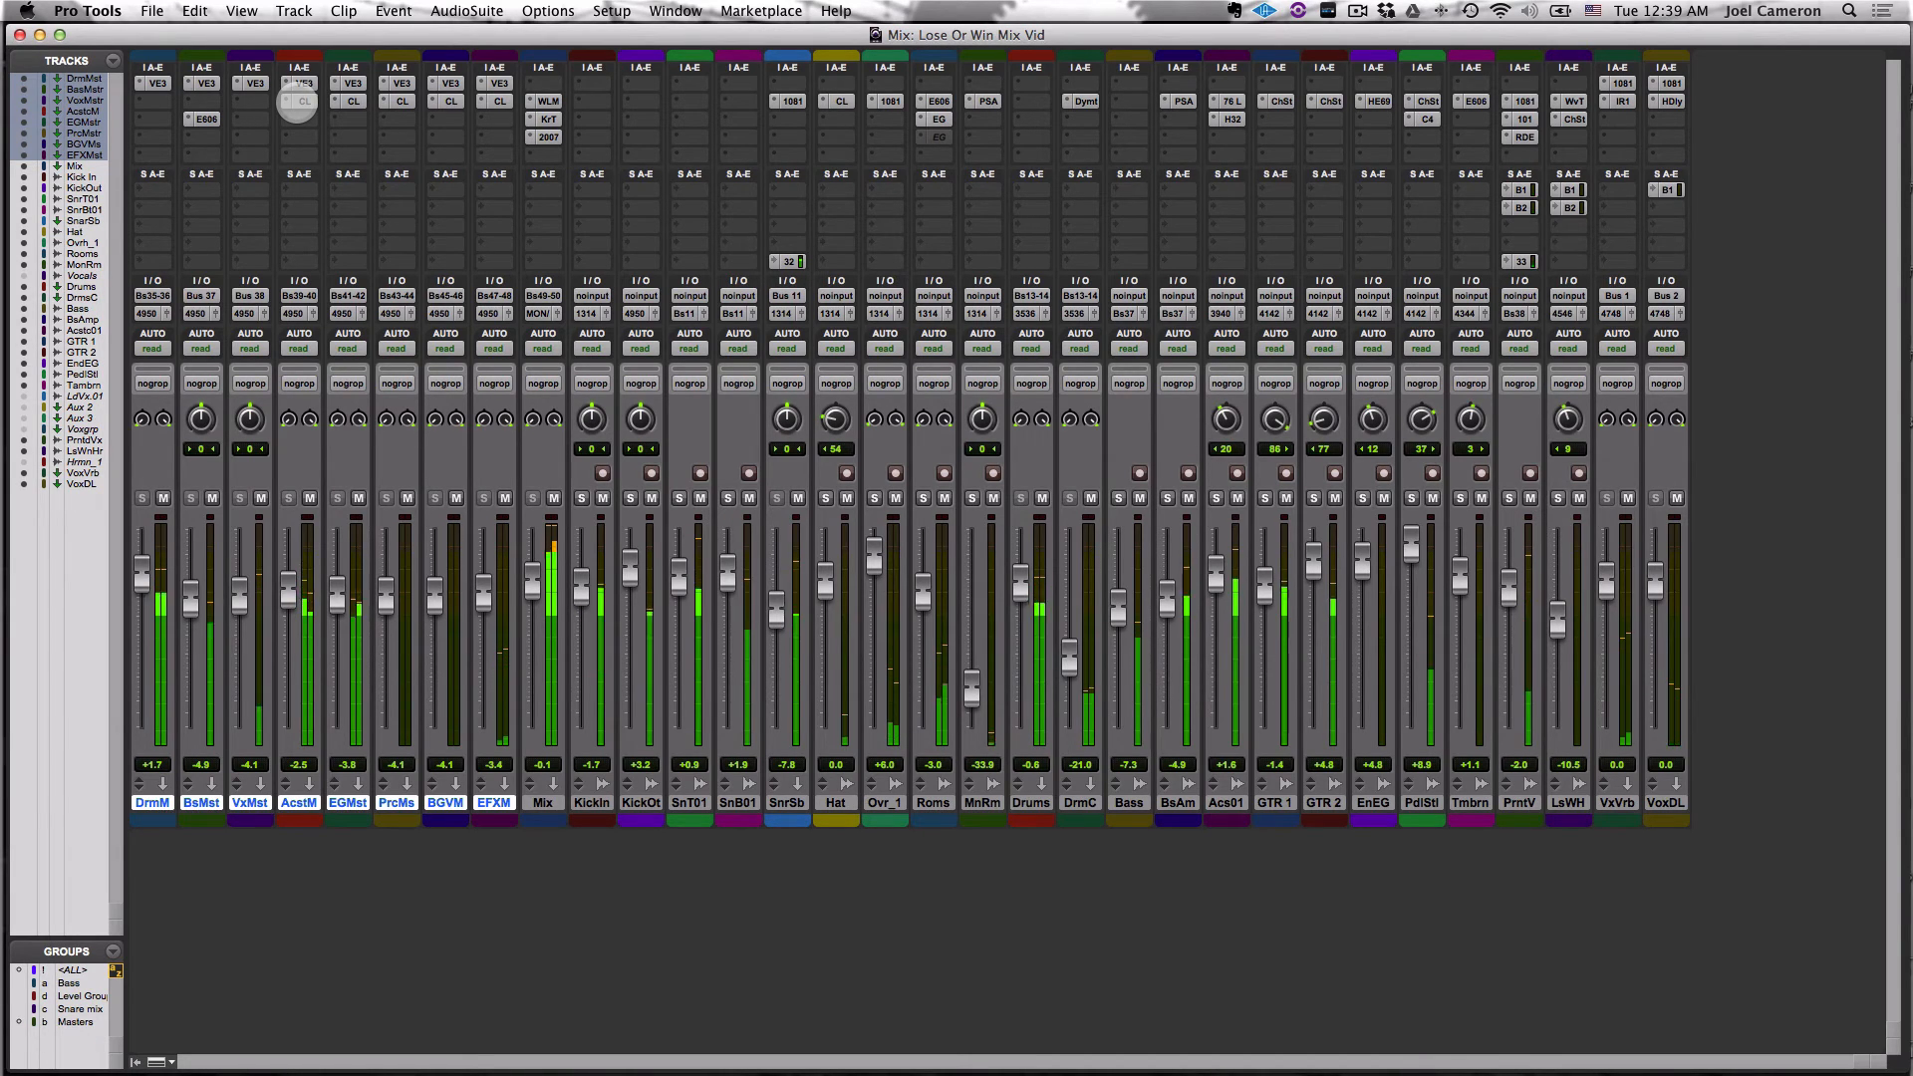
Step: Bypass the CL compressors on the selected master tracks to hear the mix without side-chain compression, and stop playback
{"action": "left_click", "coordinate": [304, 101], "text": "alt+super"}
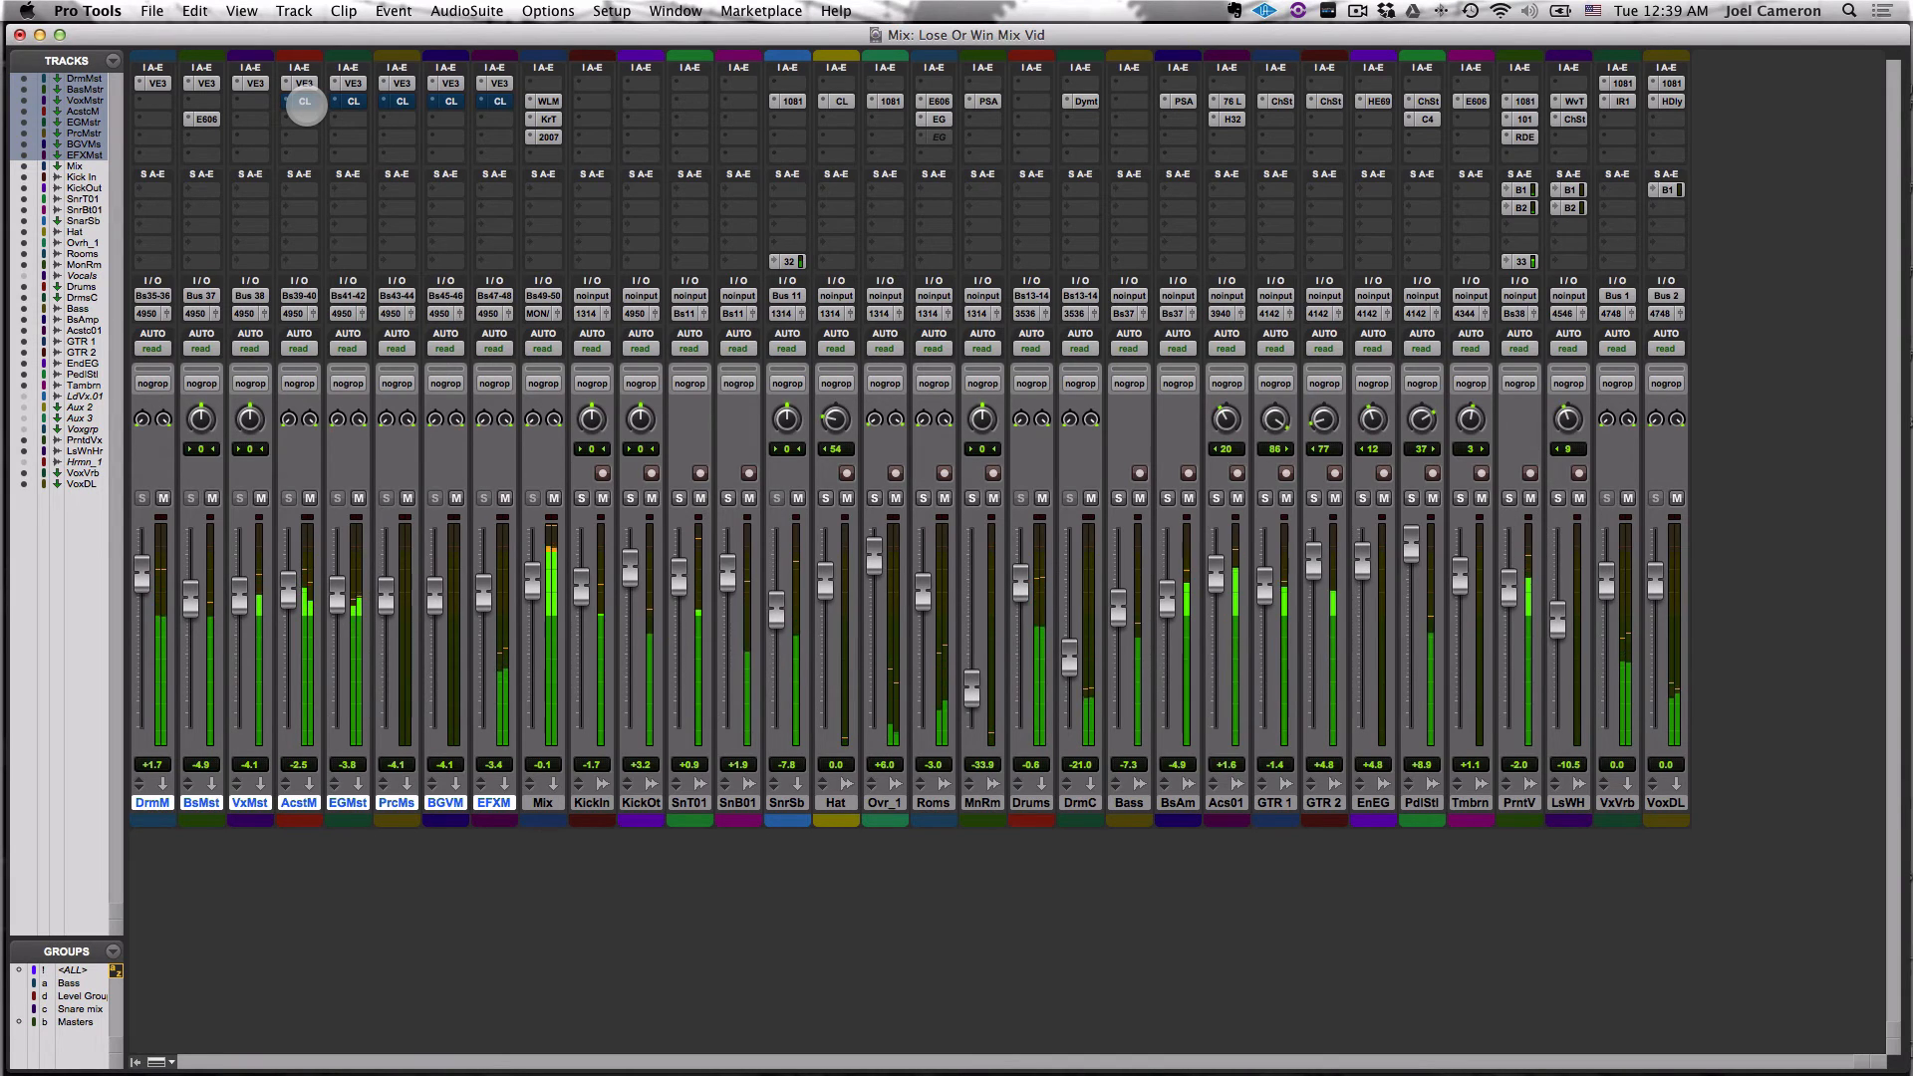
{"action": "key", "text": "space"}
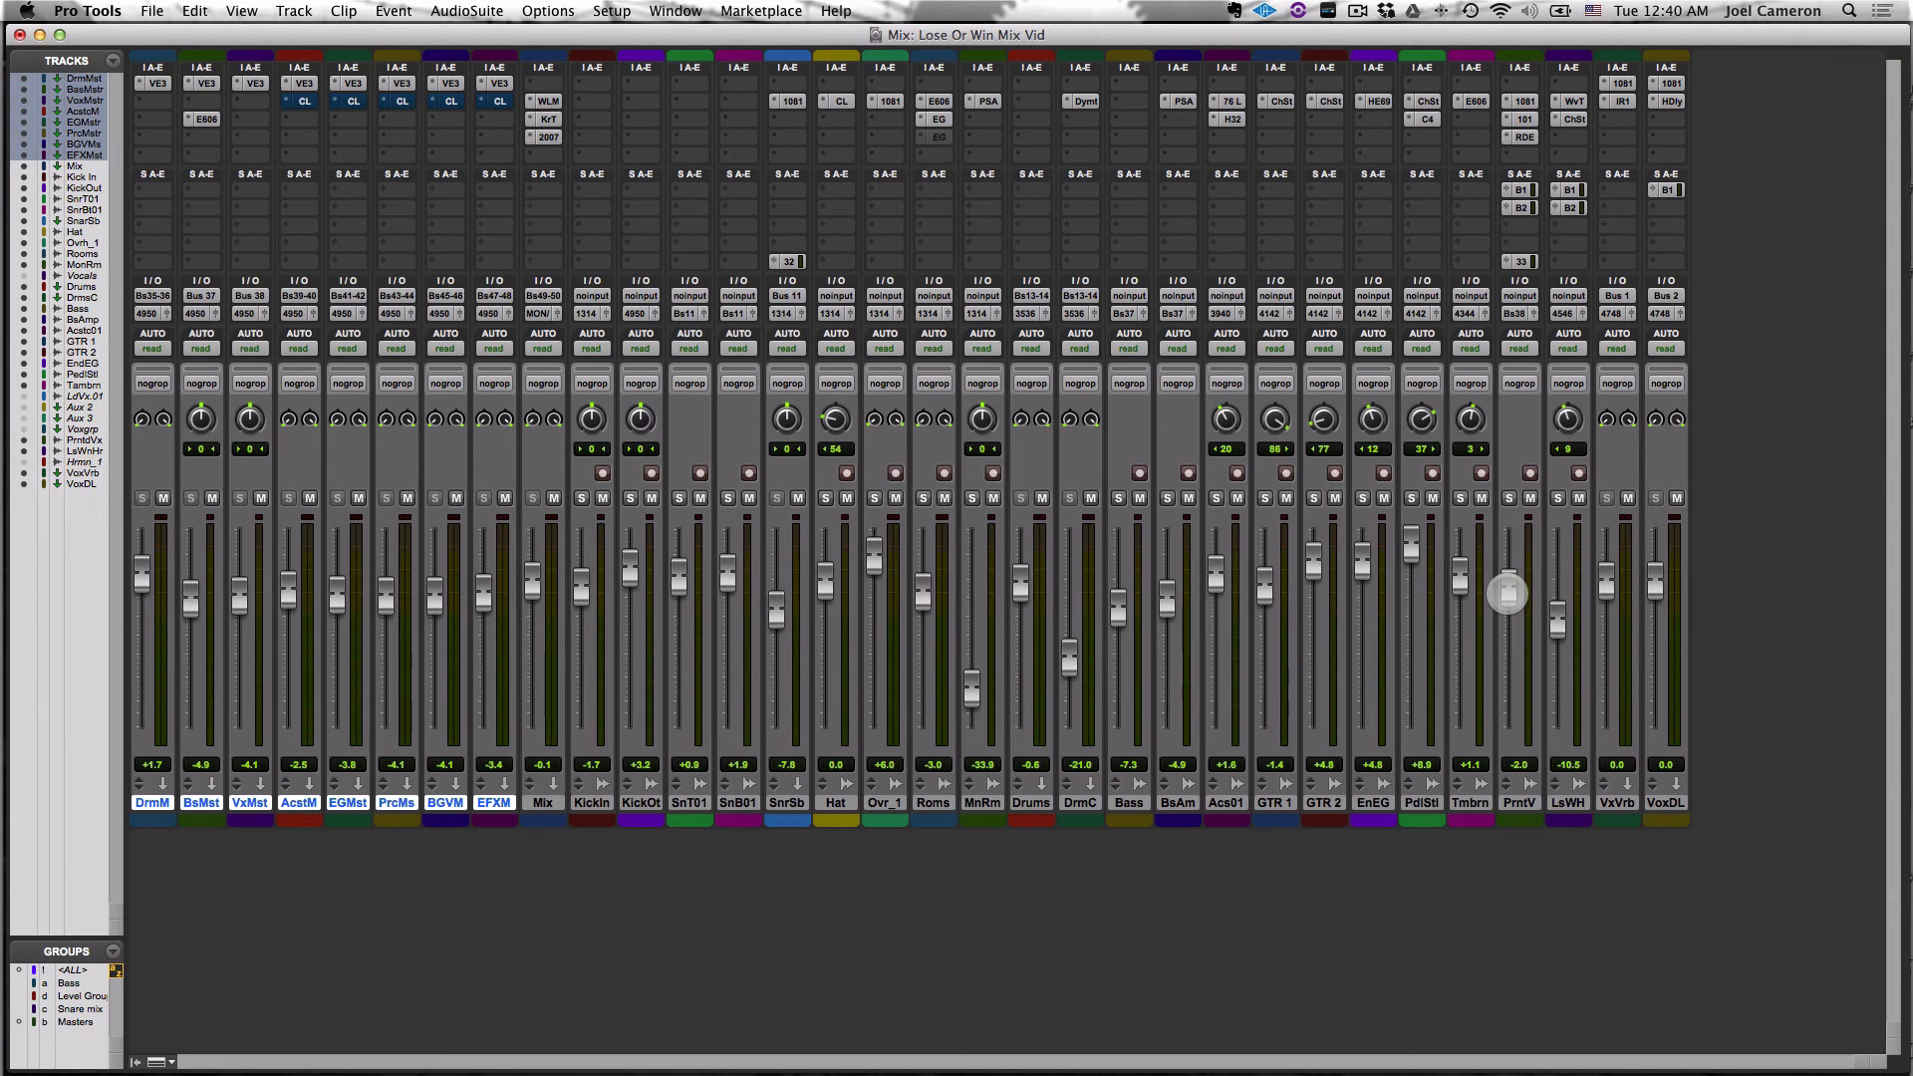
Step: Play the song from about 0:54.6 in the timeline, and reactivate the CL compressors on the selected master tracks in the mixer while listening
{"action": "key", "text": "super+equal"}
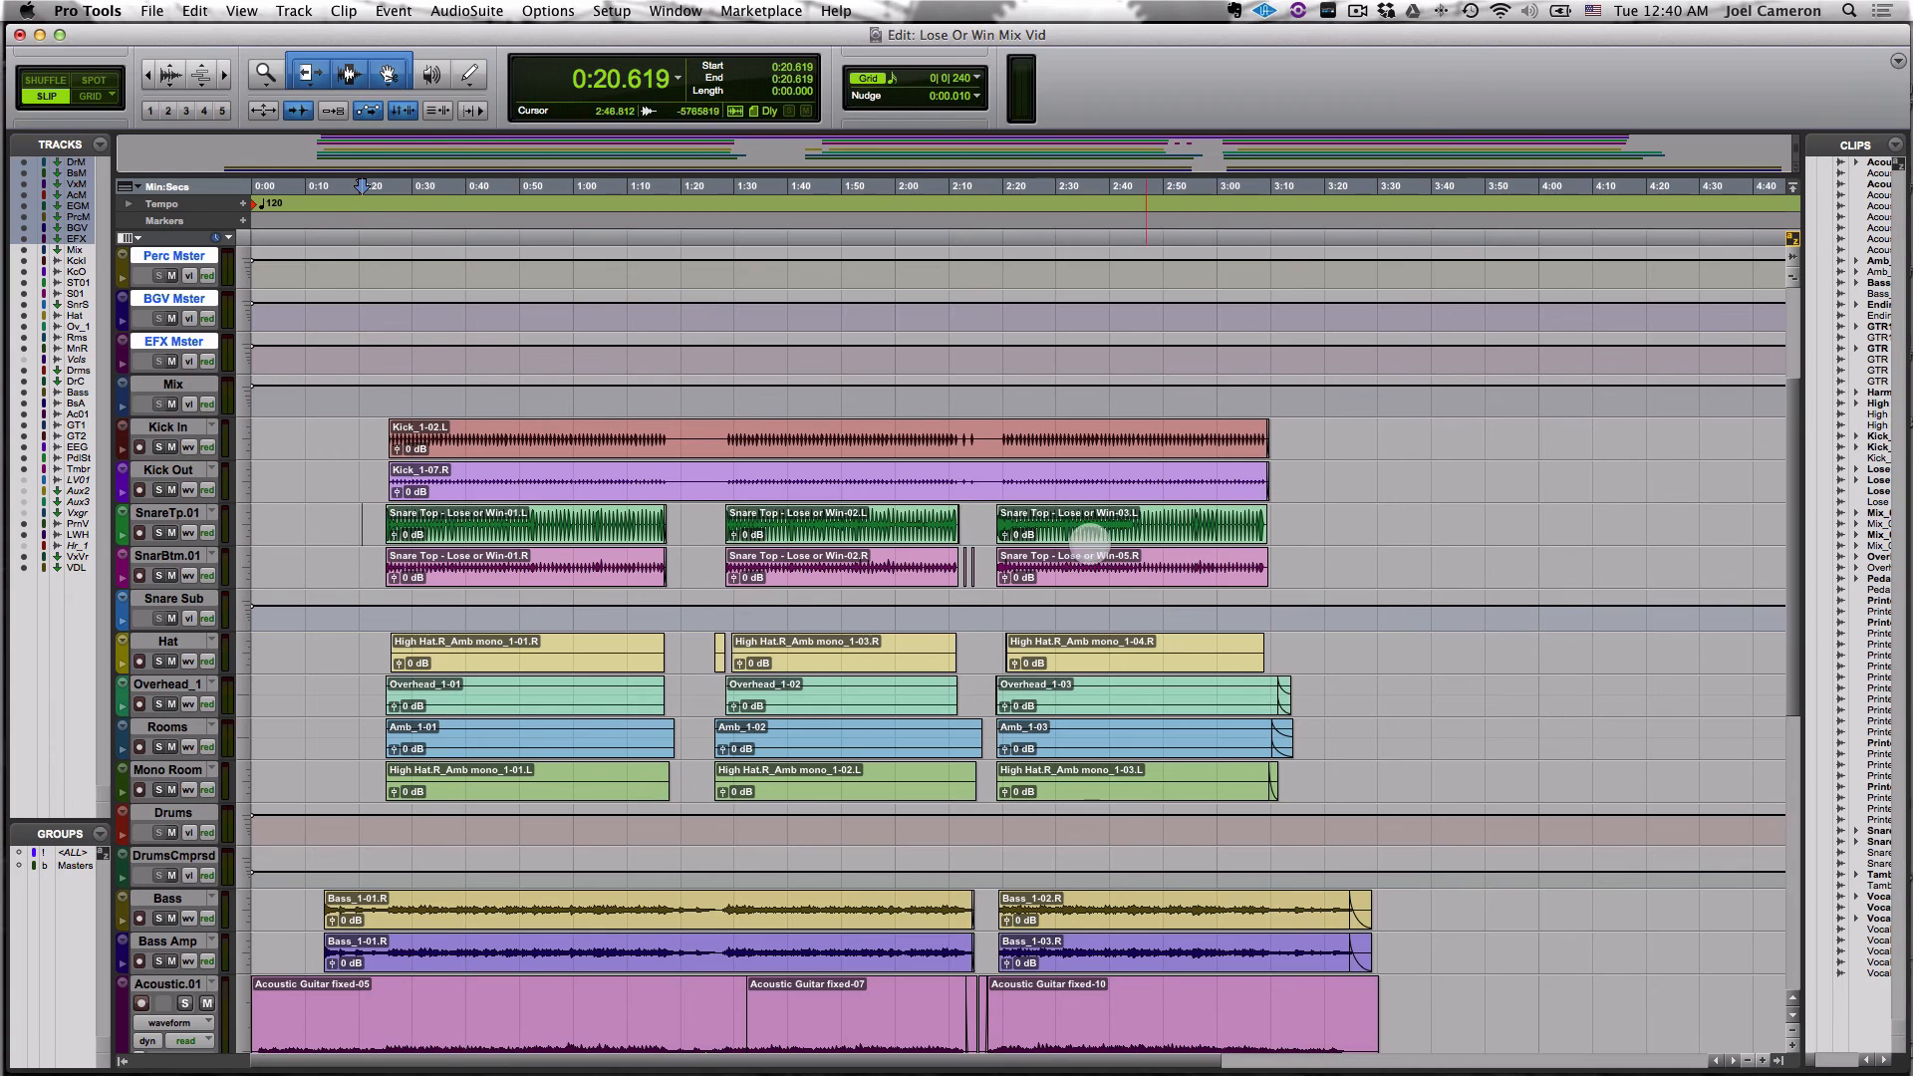
{"action": "left_click", "coordinate": [546, 503]}
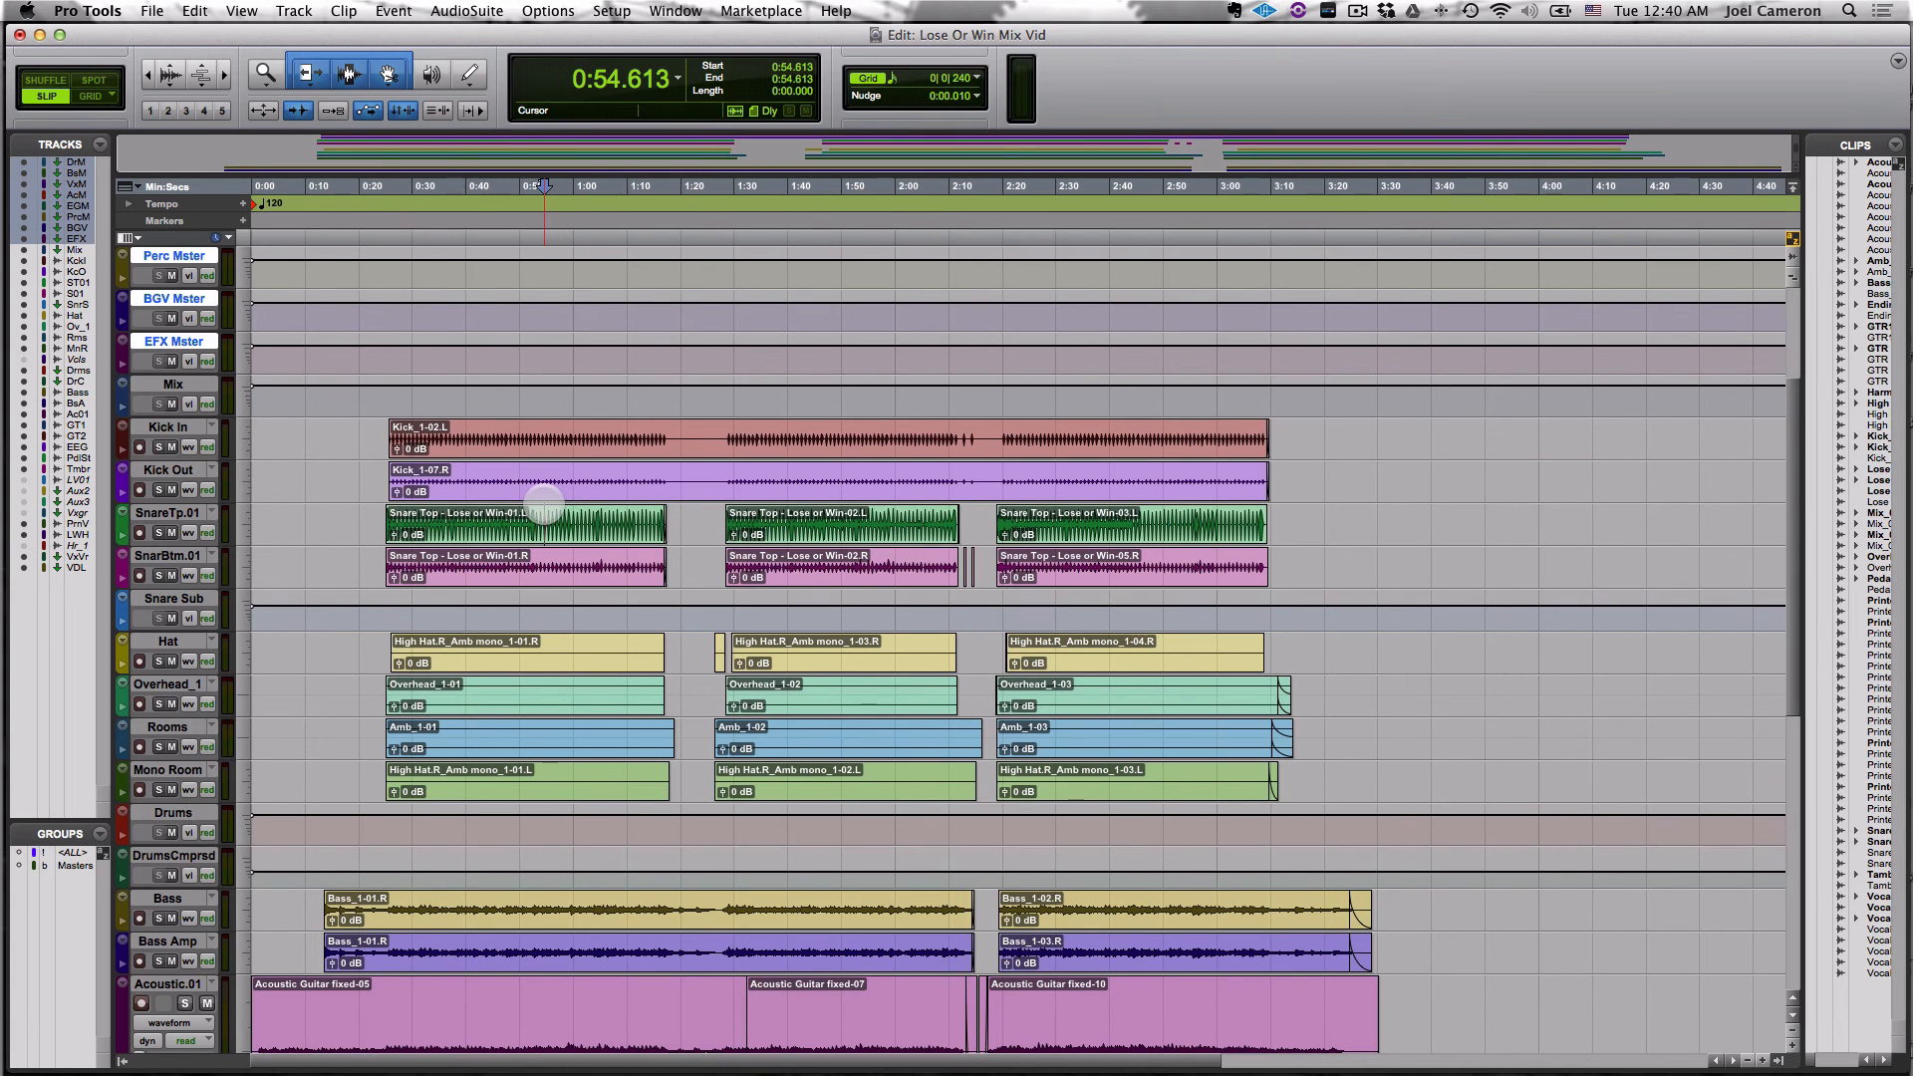
{"action": "key", "text": "space"}
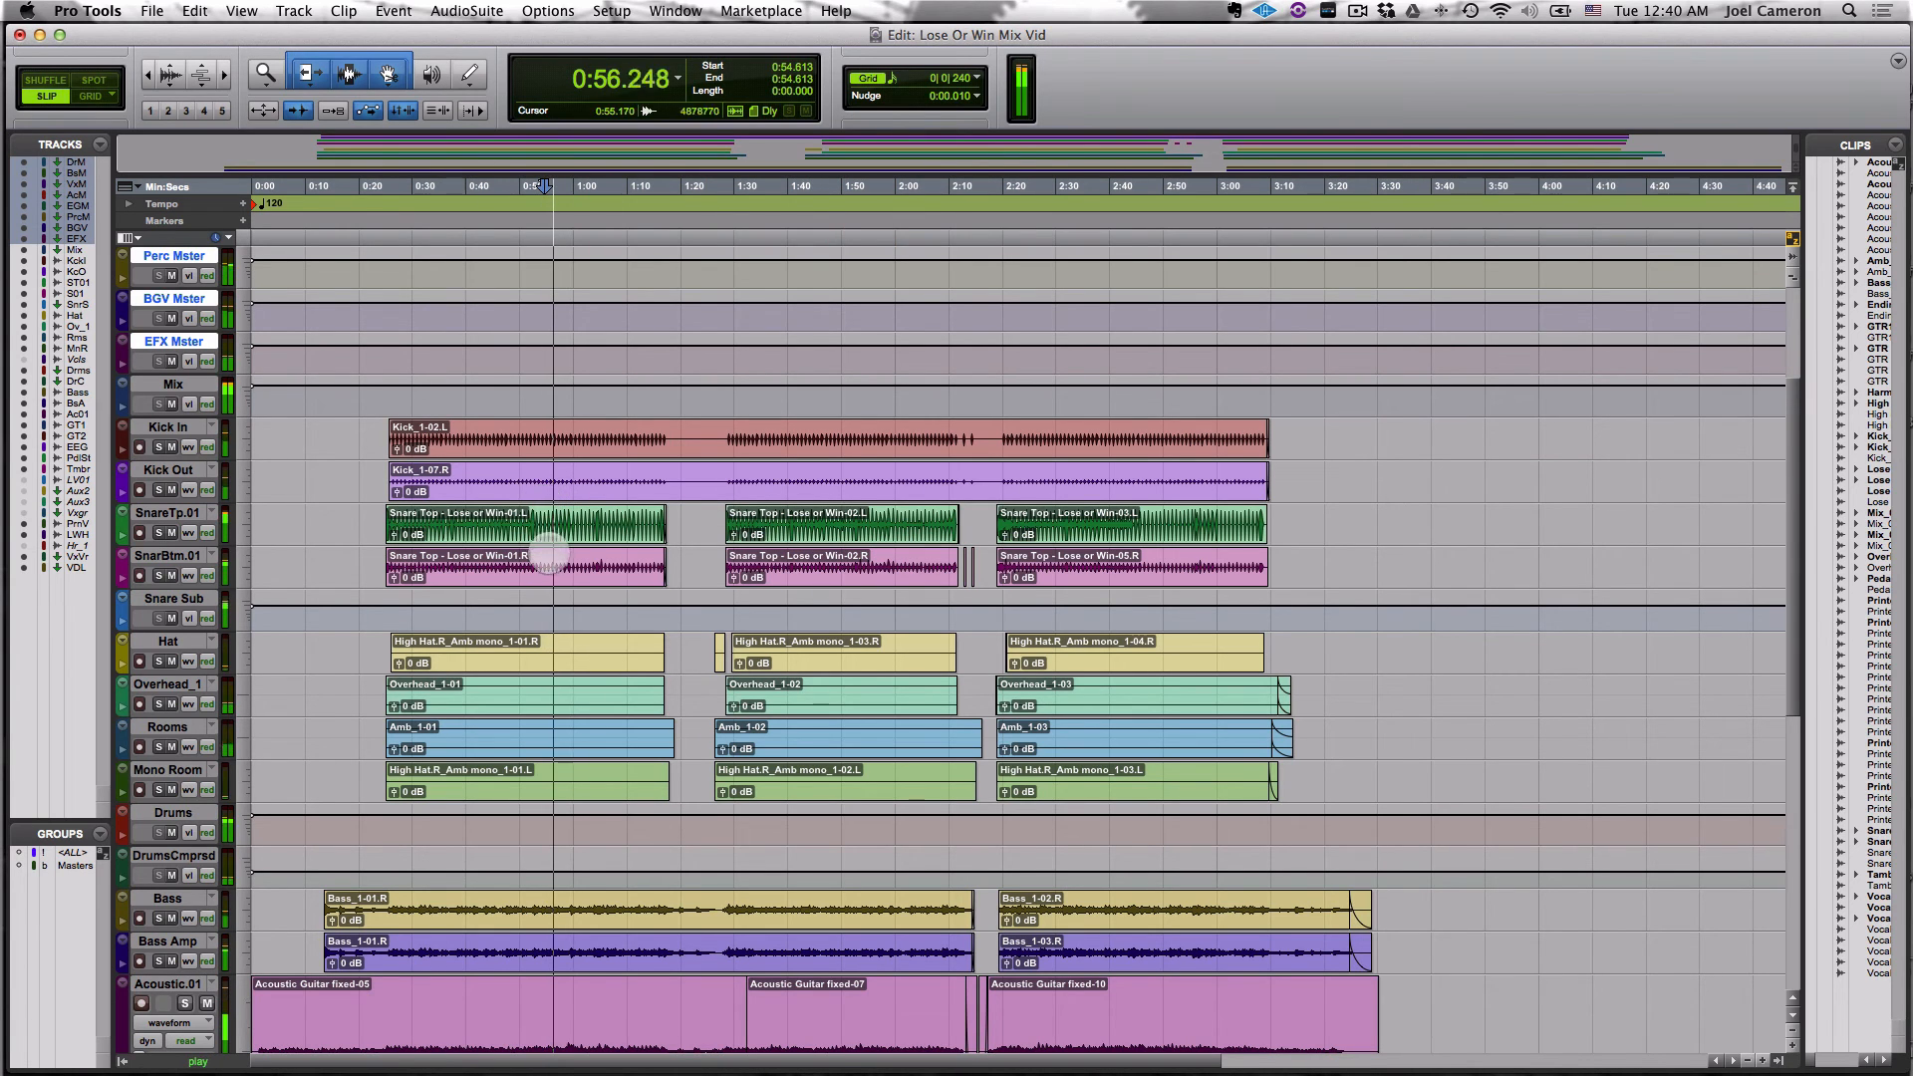
{"action": "key", "text": "super+equal"}
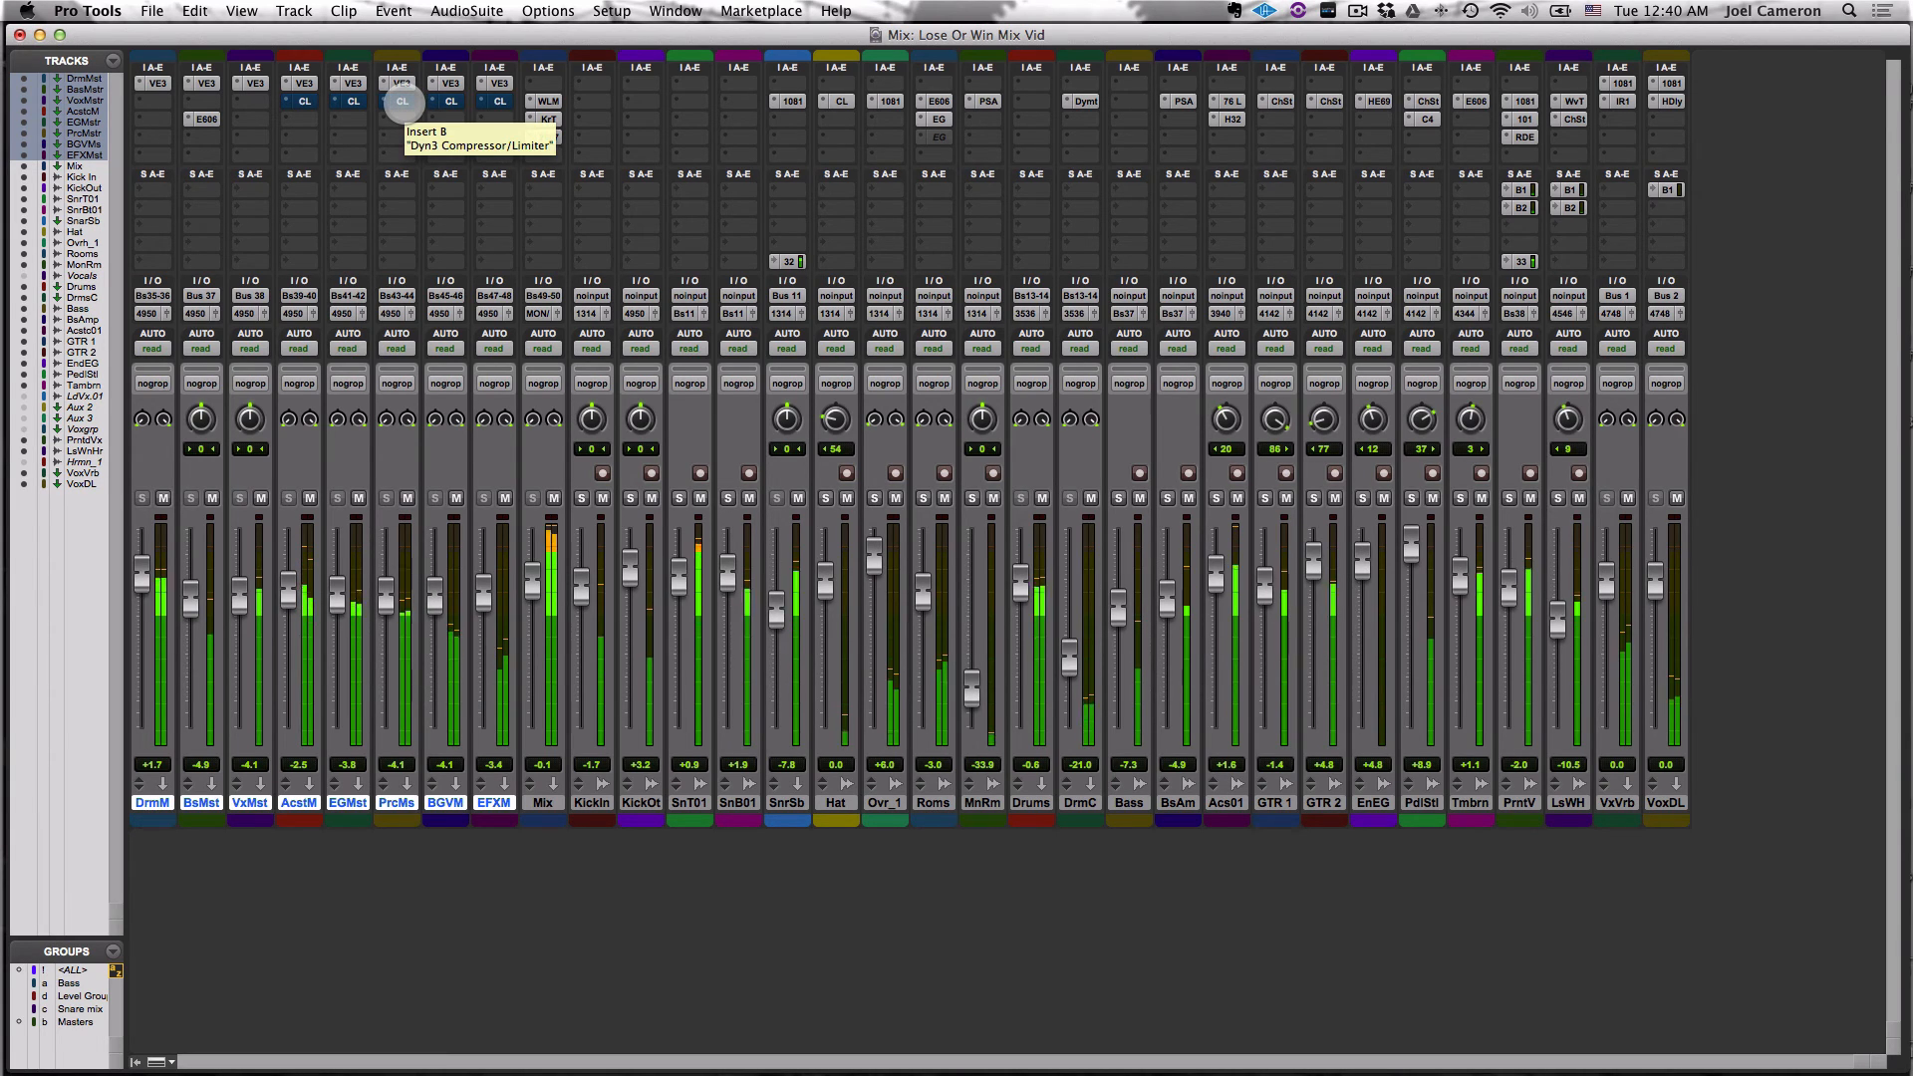
{"action": "left_click", "coordinate": [401, 101], "text": "alt+shift+super"}
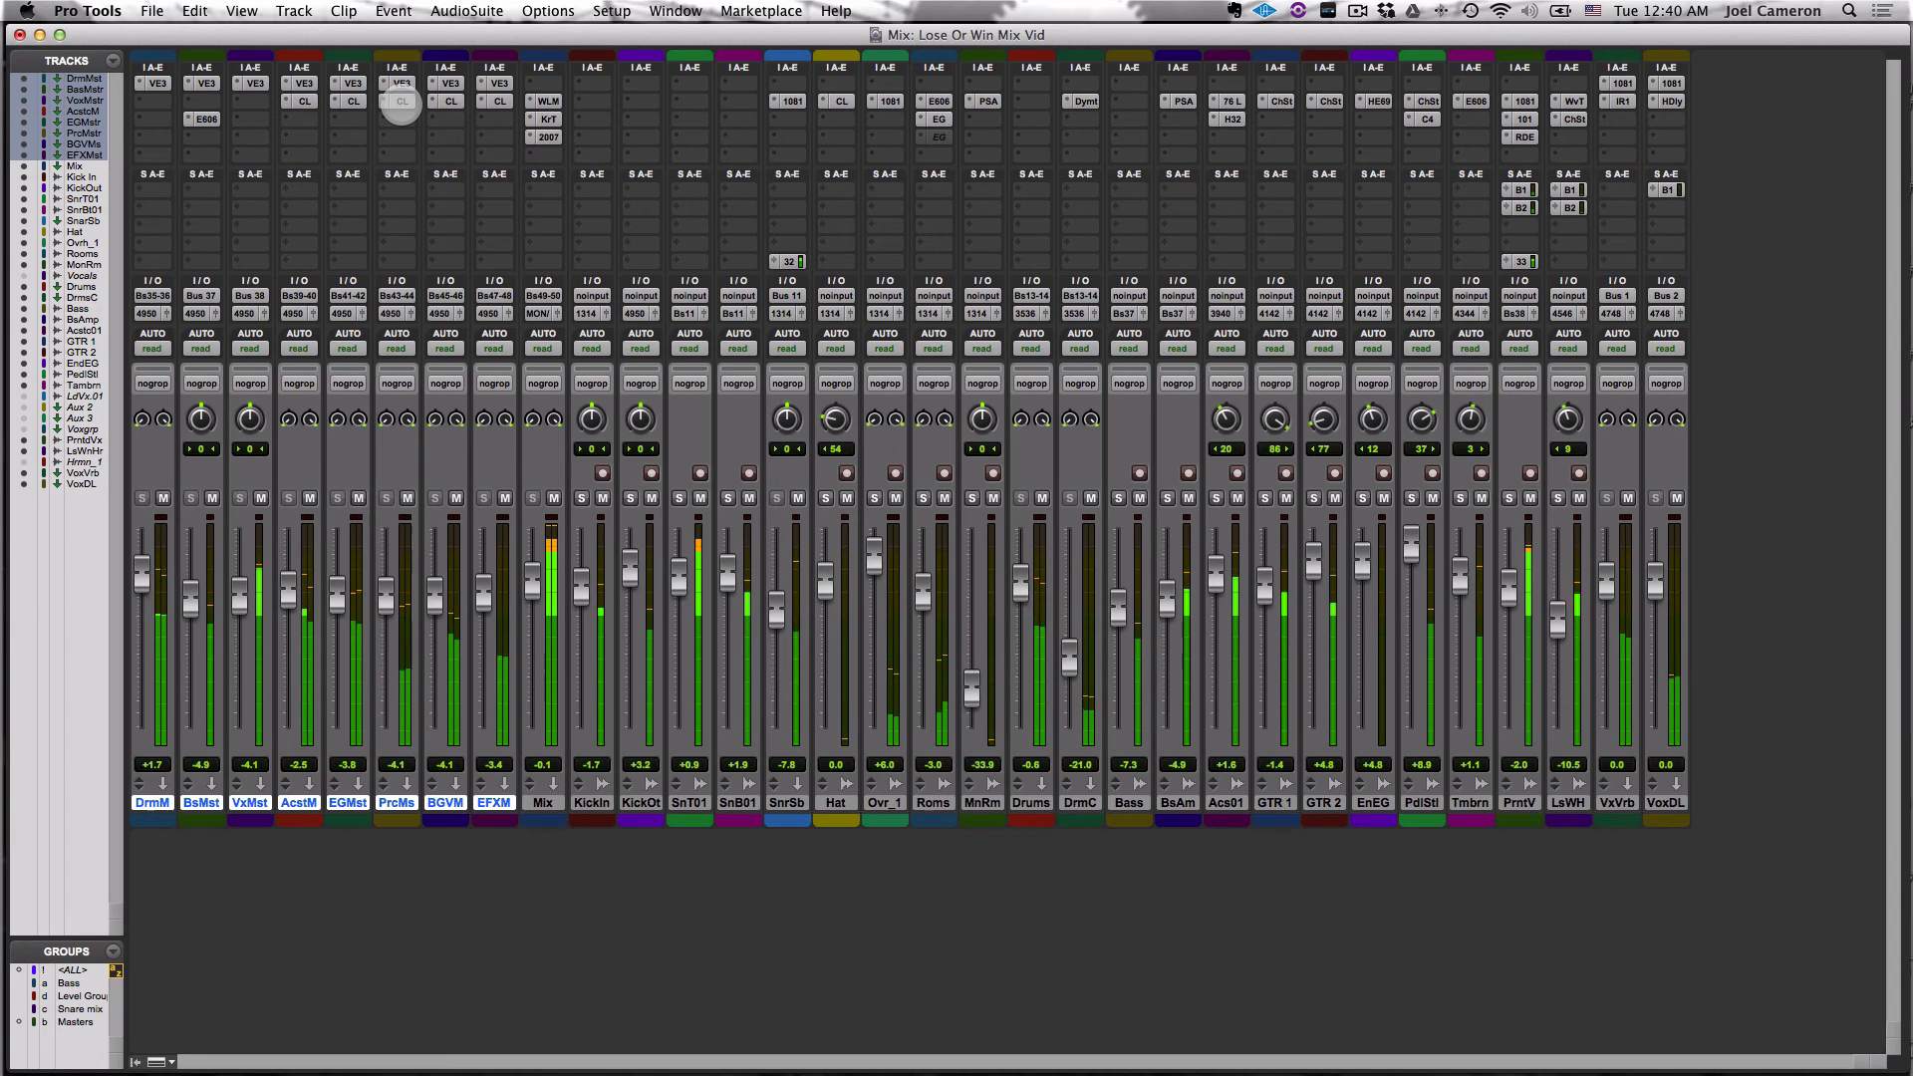